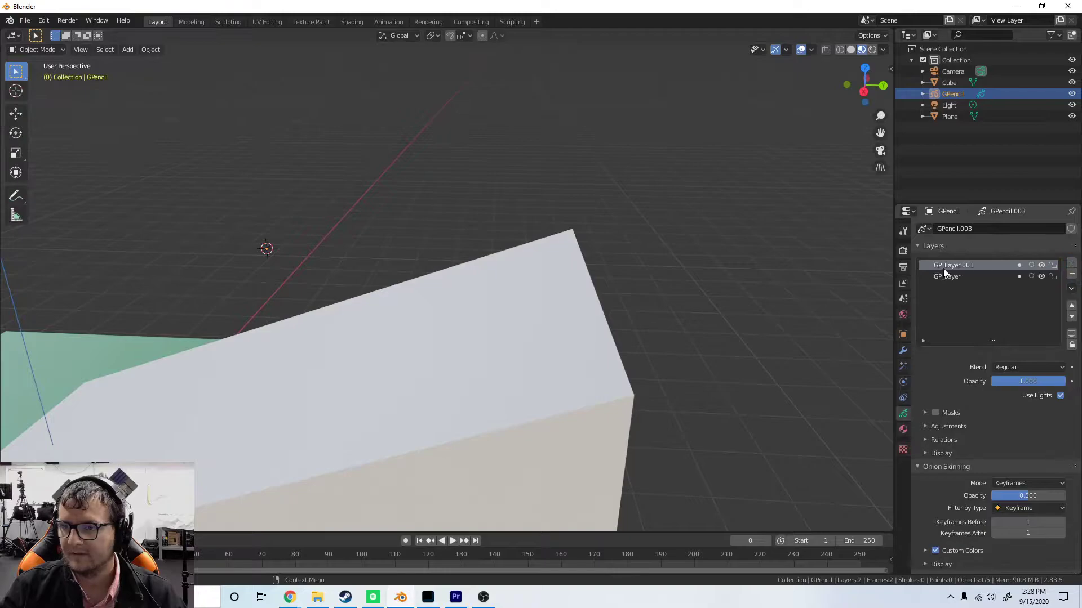
Name the two grease pencil layers Line and Fill, and rename the existing material Line
type("Lin")
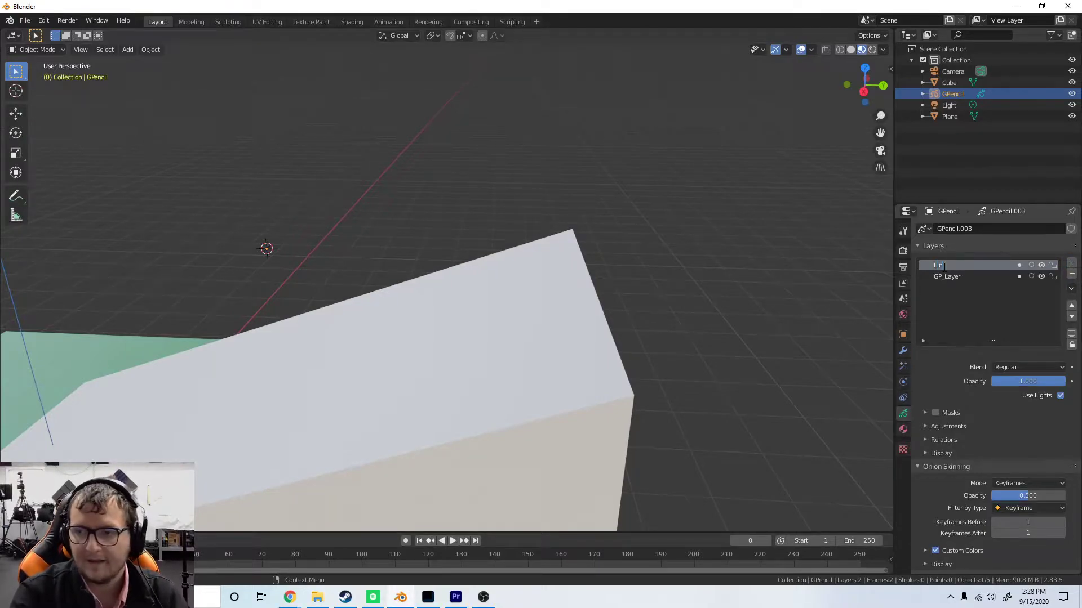
type("Fill")
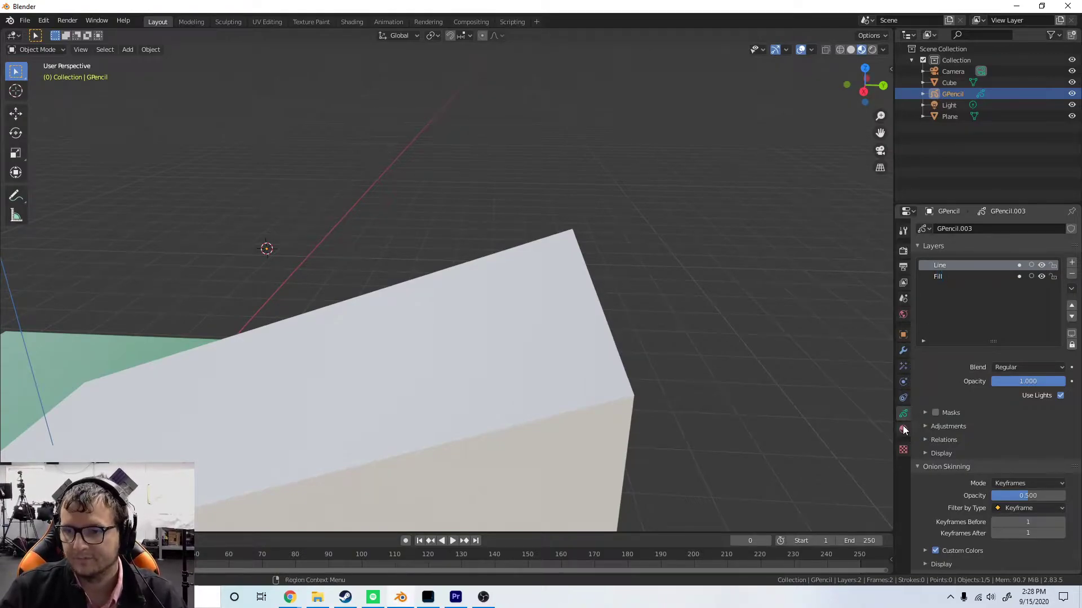
left_click(903, 429)
double_click(957, 231)
type("L")
Add two more material slots to the grease pencil object and create a new material in each
left_click(1072, 230)
double_click(1072, 230)
left_click(958, 243)
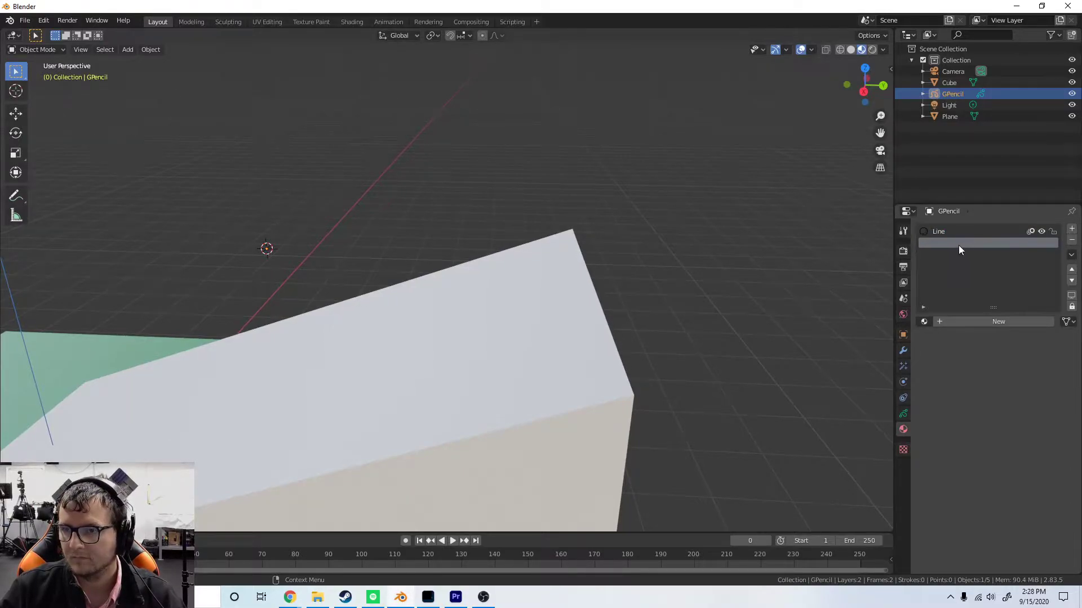
left_click(985, 322)
left_click(932, 255)
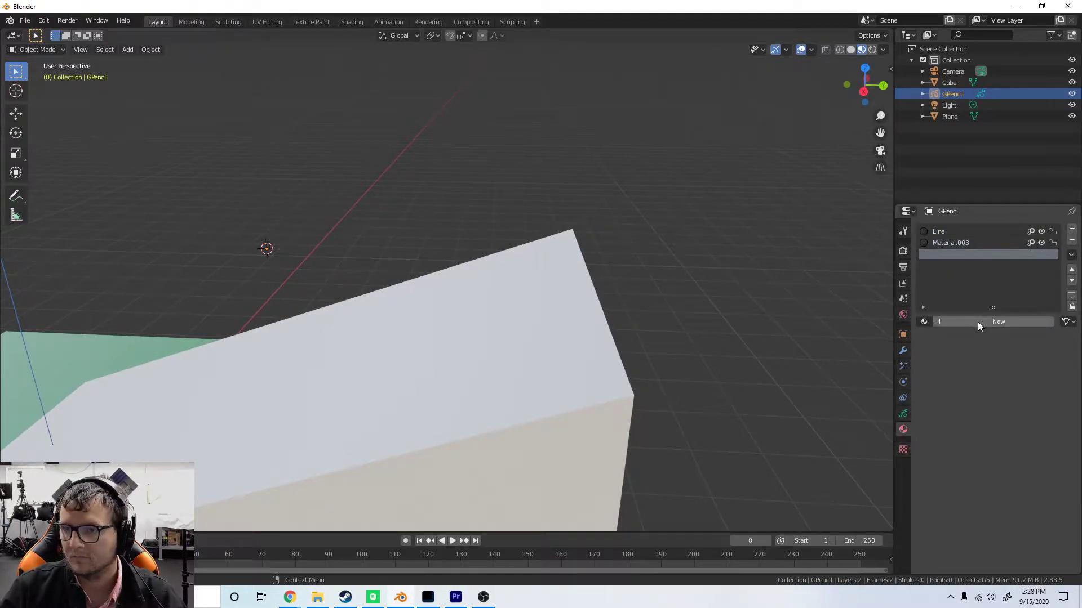
left_click(978, 322)
Rename the second material Fill and the third material Shine
double_click(953, 246)
type("Fil")
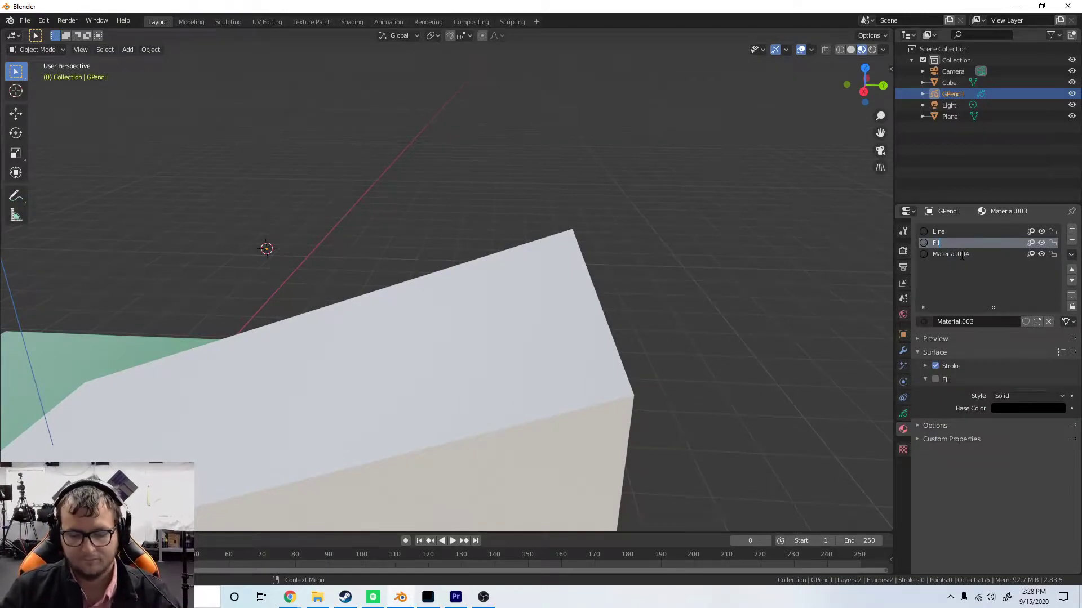
type("lk")
left_click(961, 254)
double_click(947, 246)
left_click(955, 246)
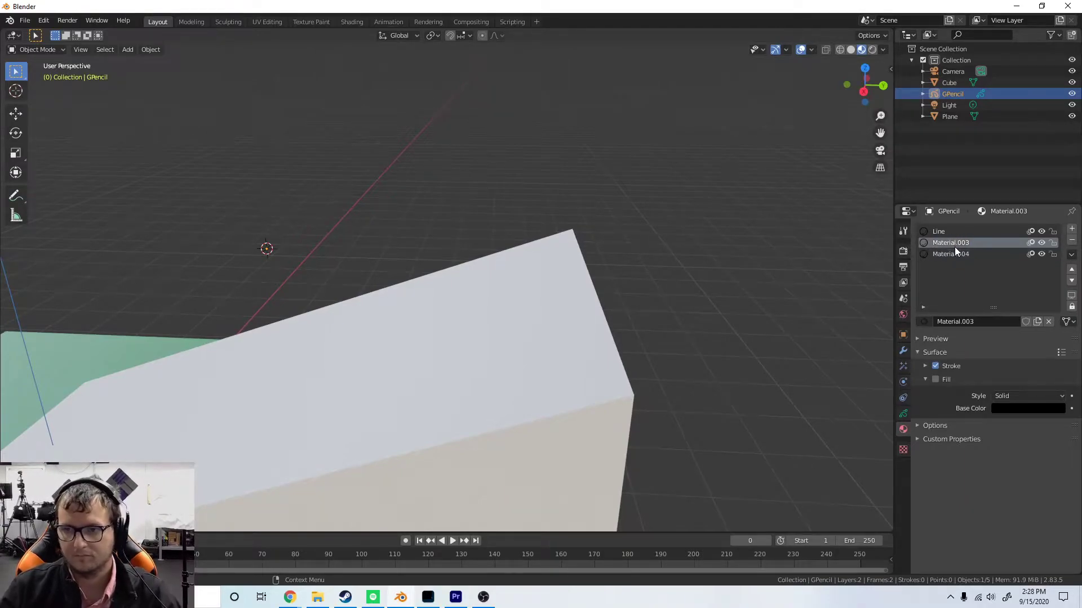
type("Fill")
key("Return")
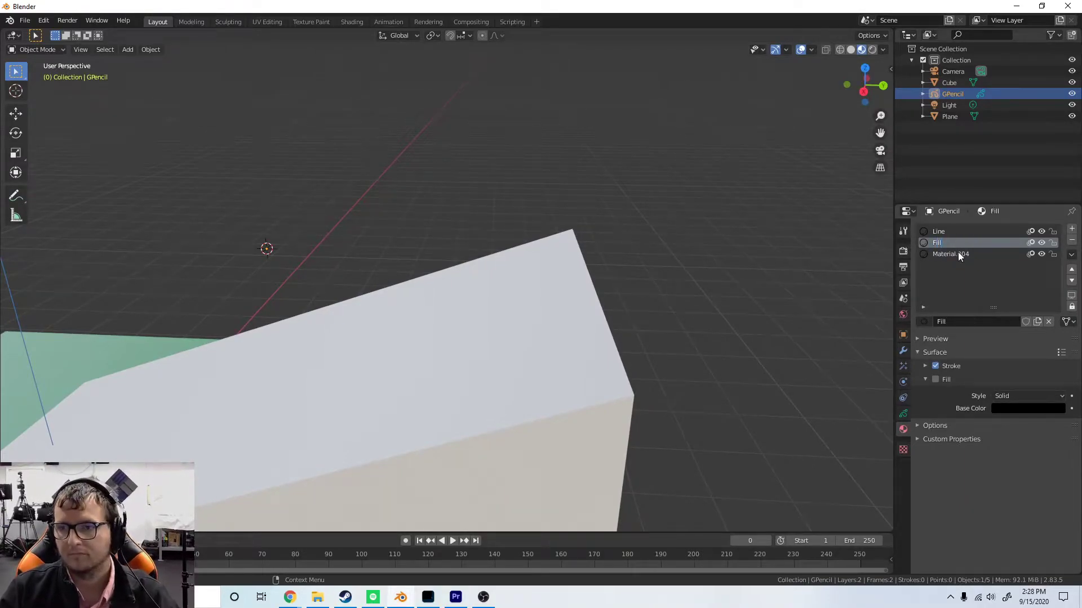
double_click(972, 254)
type("S")
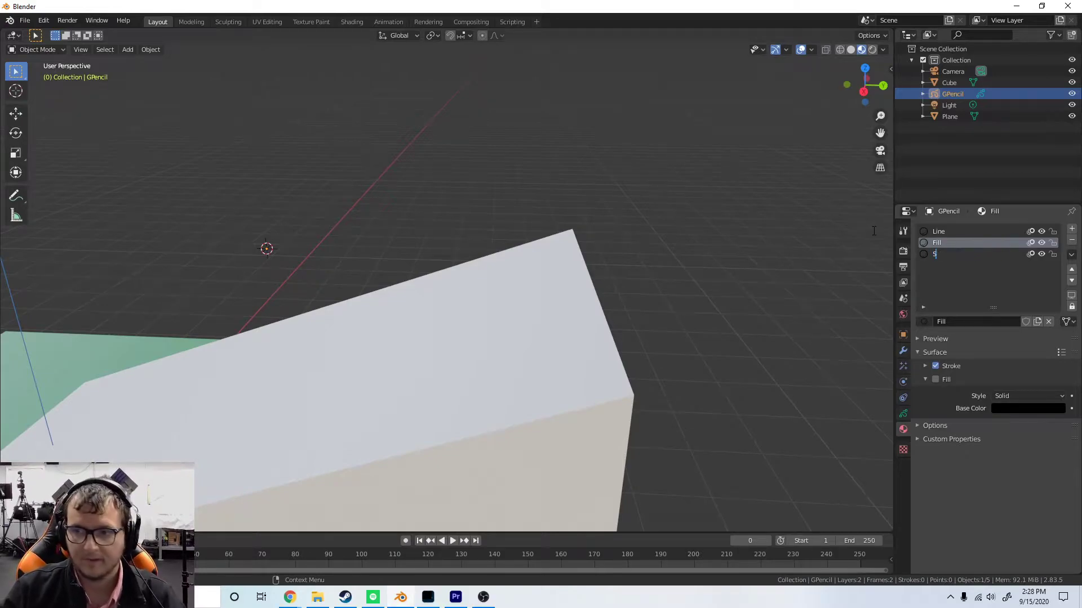
type("hine")
key("Return")
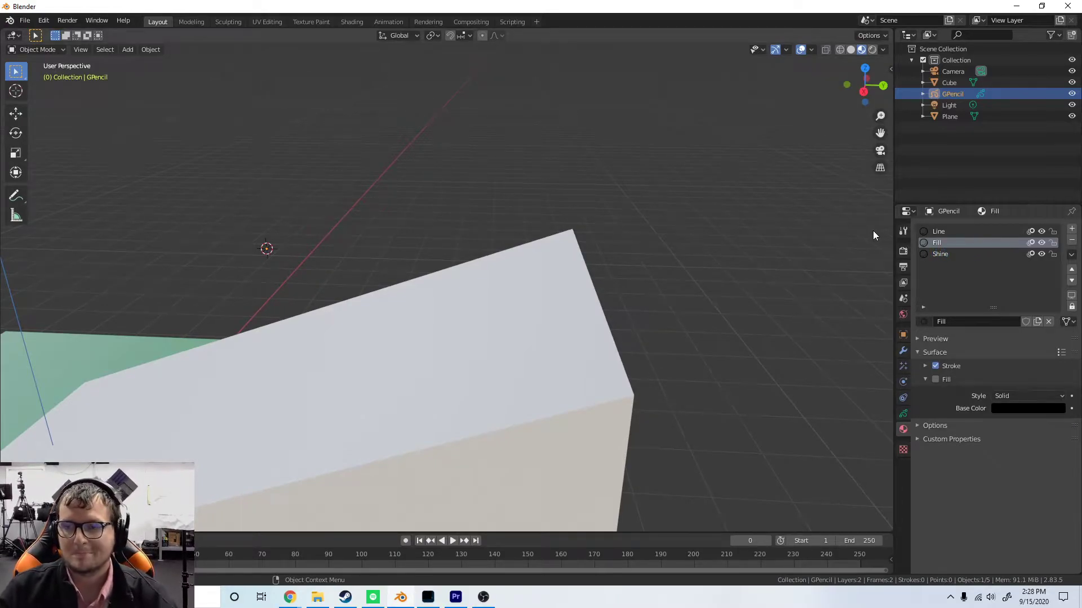
Turn off Stroke and enable Fill on both the Shine and Fill materials
left_click(940, 254)
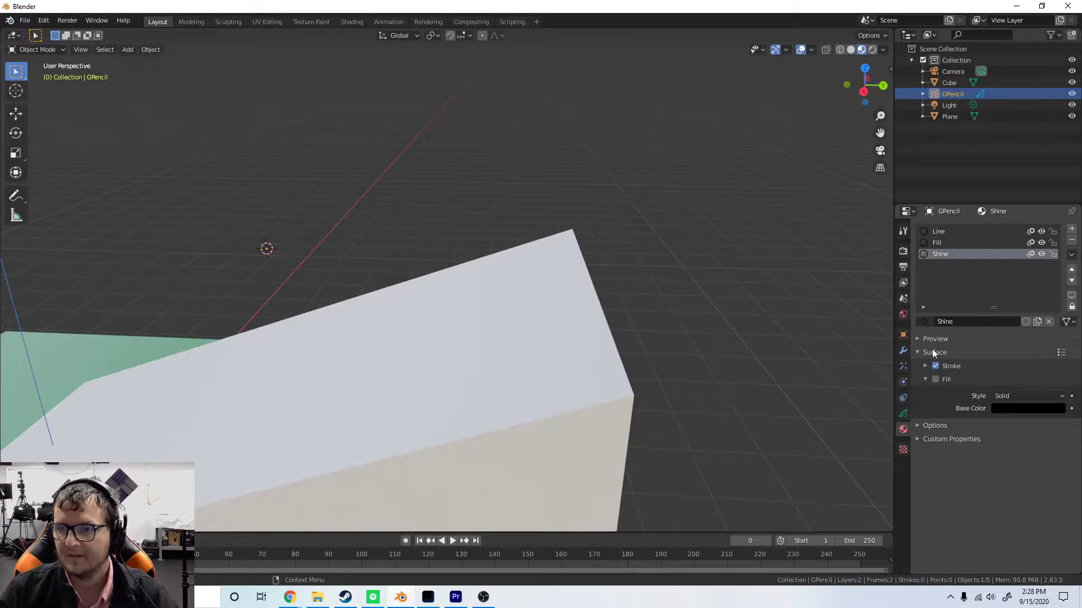
left_click(935, 365)
left_click(934, 380)
left_click(933, 242)
left_click(936, 365)
left_click(934, 379)
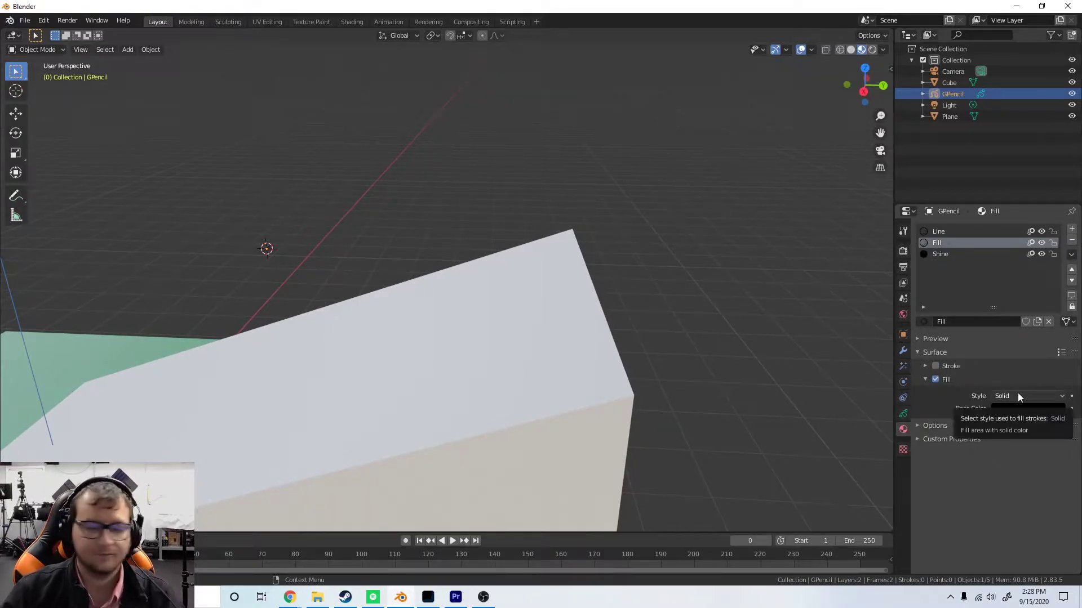
Set the Fill material's base color to red and the Shine material's base color to white
left_click(1022, 409)
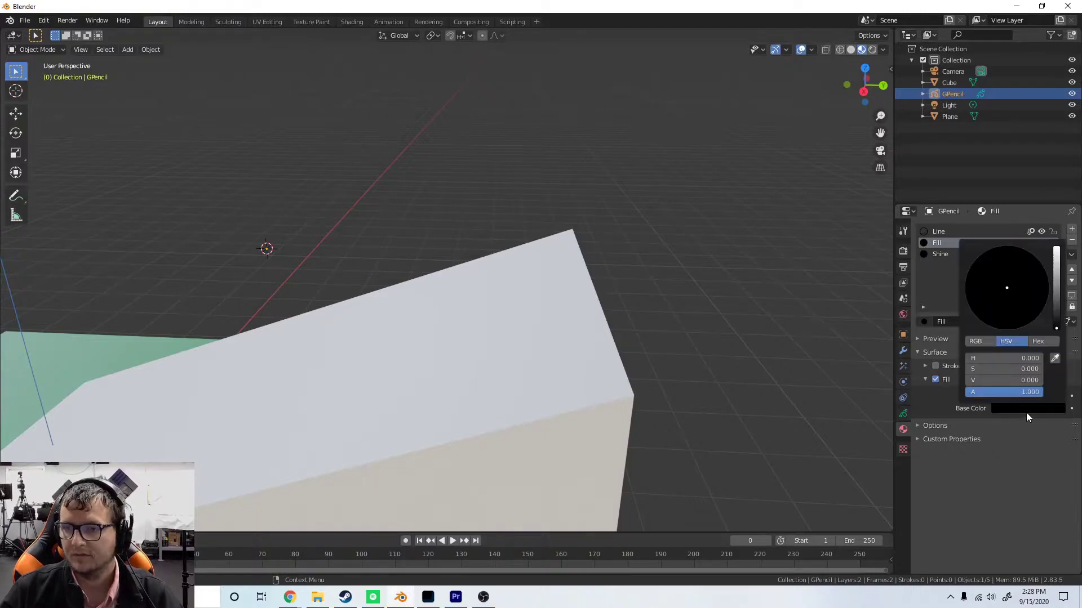
left_click_drag(1056, 293, 1057, 265)
left_click_drag(1007, 308, 1010, 332)
left_click(939, 253)
left_click(1039, 405)
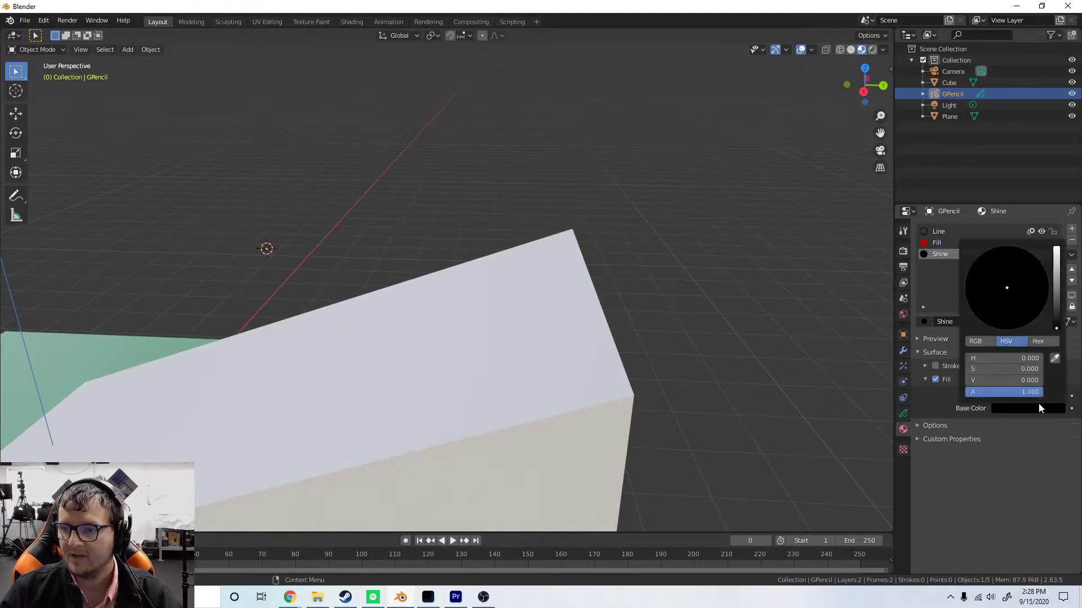
left_click(1034, 407)
left_click_drag(1053, 296, 1056, 248)
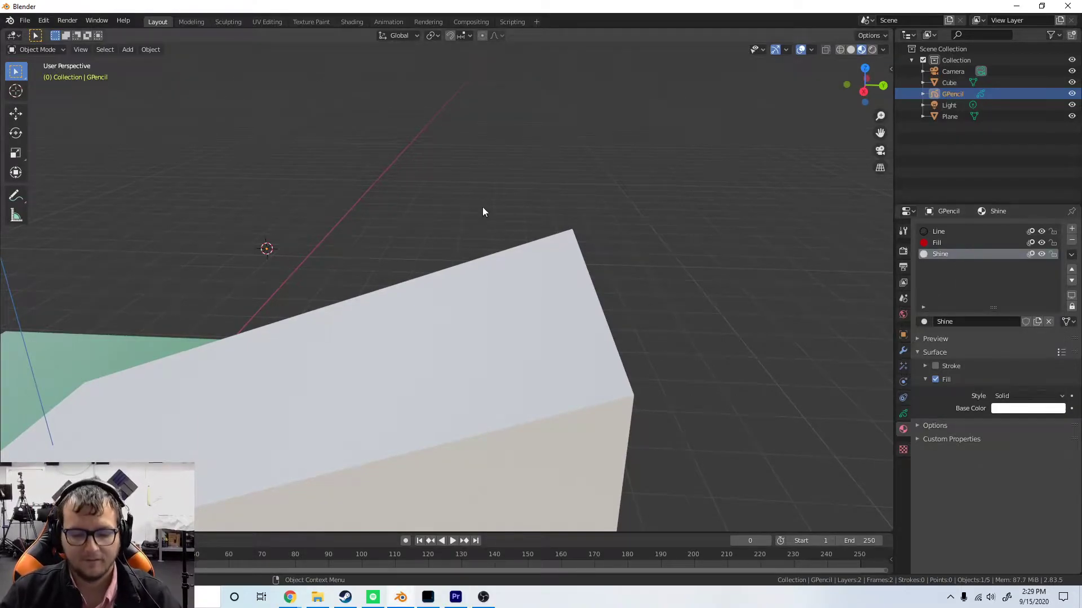
In Draw mode from the right view, draw a circle outline on the Line layer just above the ramp's high end
key("KP_1")
key("KP_3")
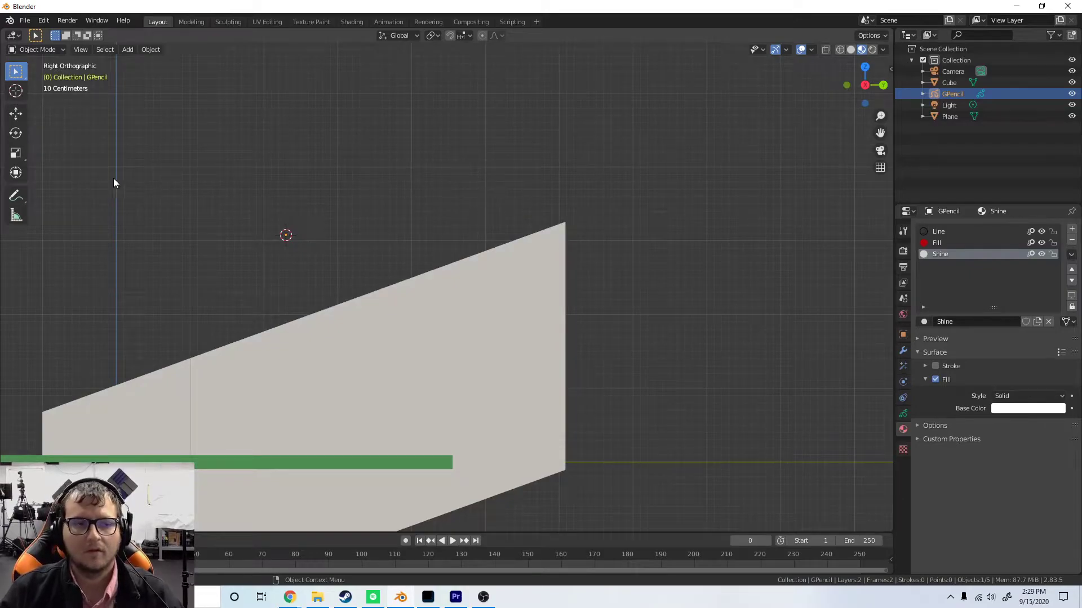
left_click(903, 415)
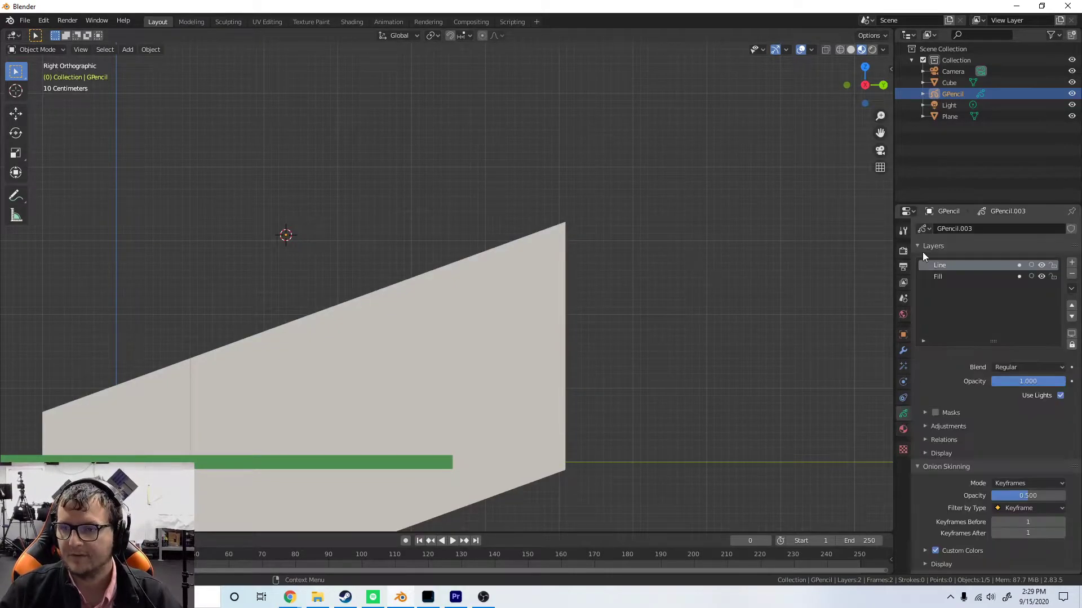
left_click(22, 50)
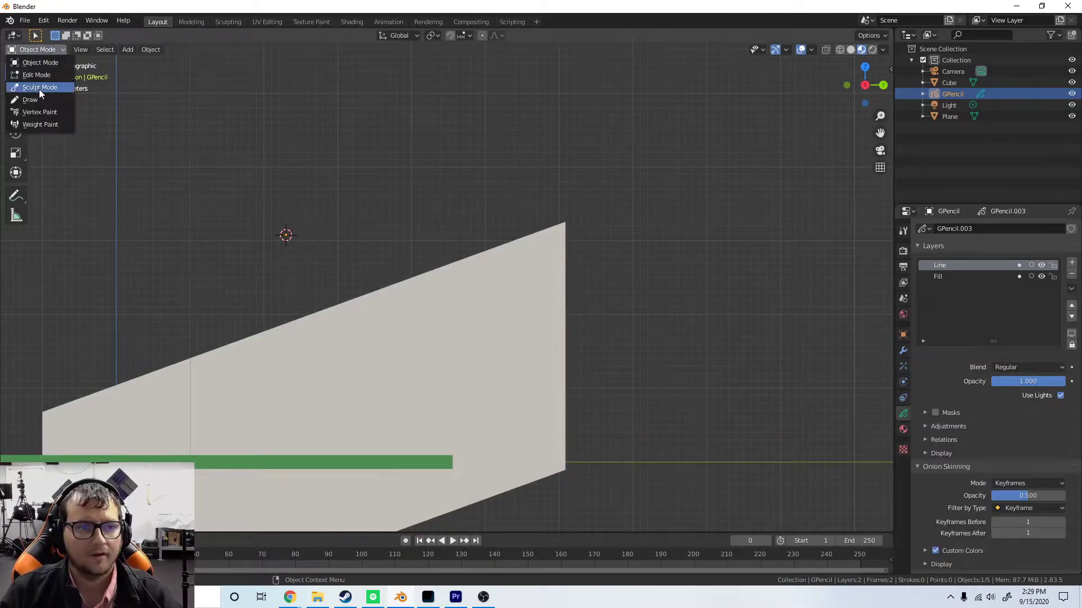
left_click(35, 101)
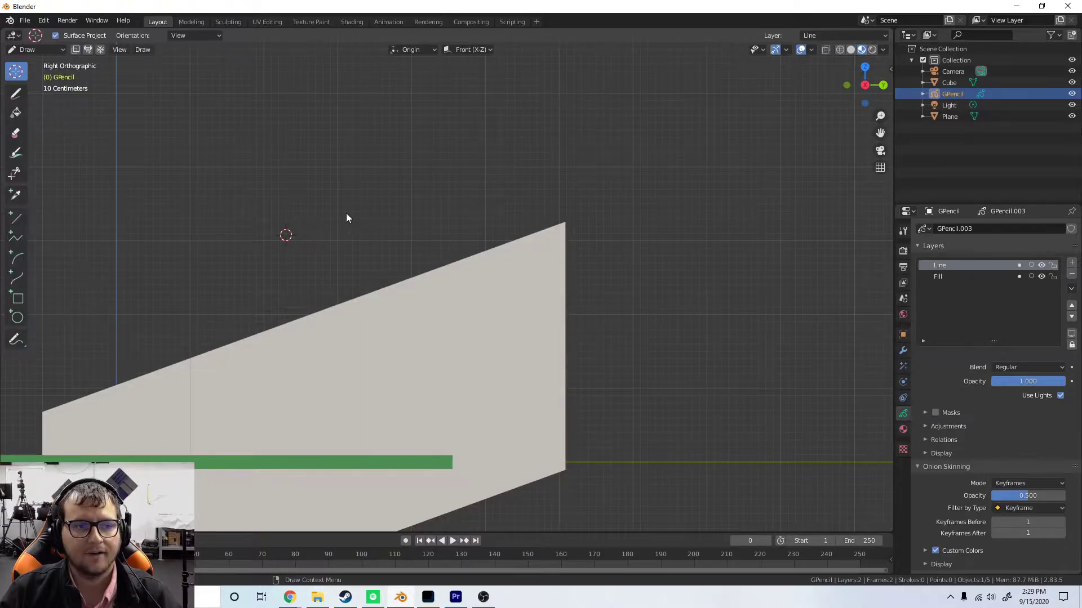
left_click(16, 317)
left_click_drag(492, 202, 580, 106)
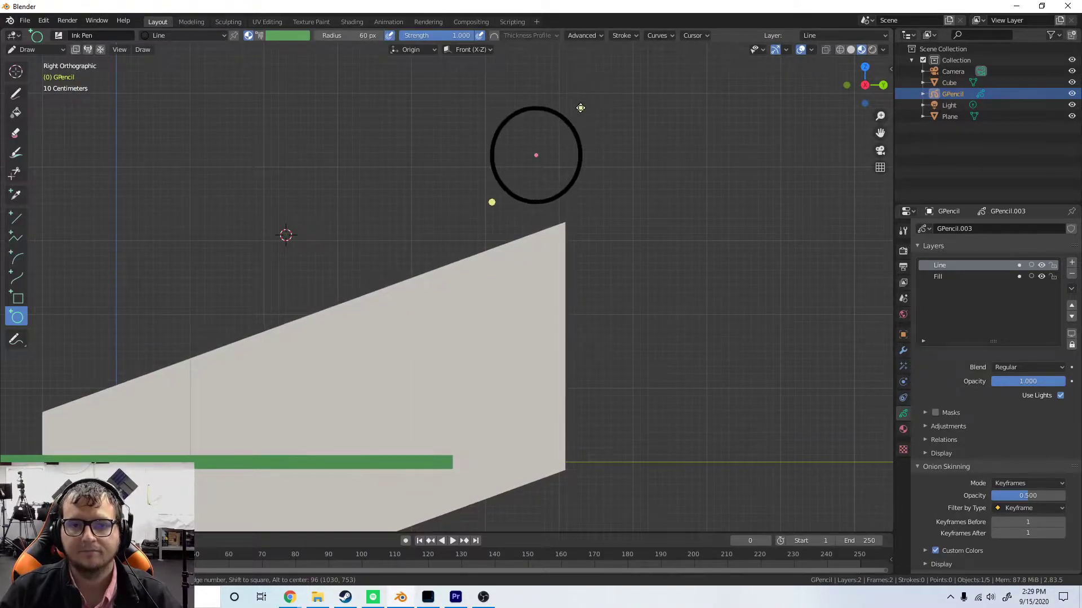
key("Return")
Fill the inside of the circle with the red Fill material on the Fill layer
left_click(944, 277)
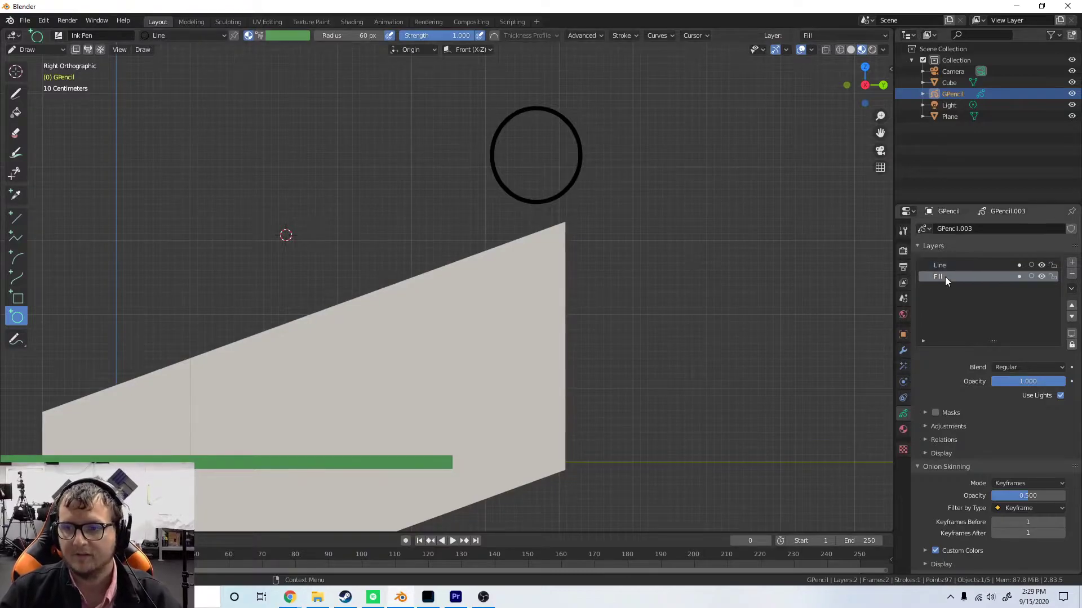
left_click(904, 430)
left_click(936, 243)
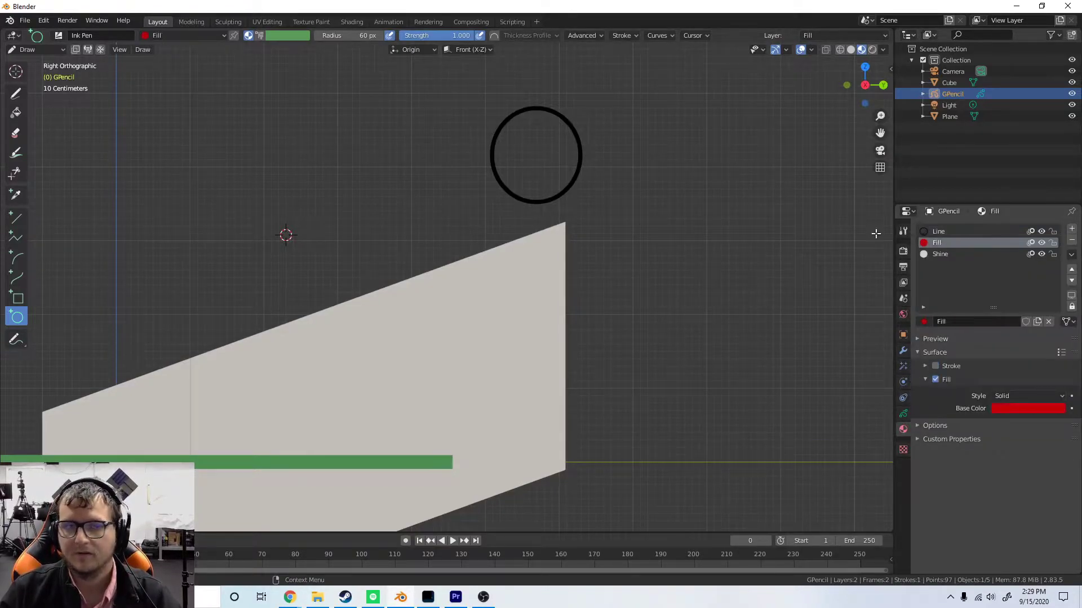
left_click(16, 112)
left_click(555, 167)
Draw a small white highlight with the Shine material in the upper right part of the red ball
left_click(945, 254)
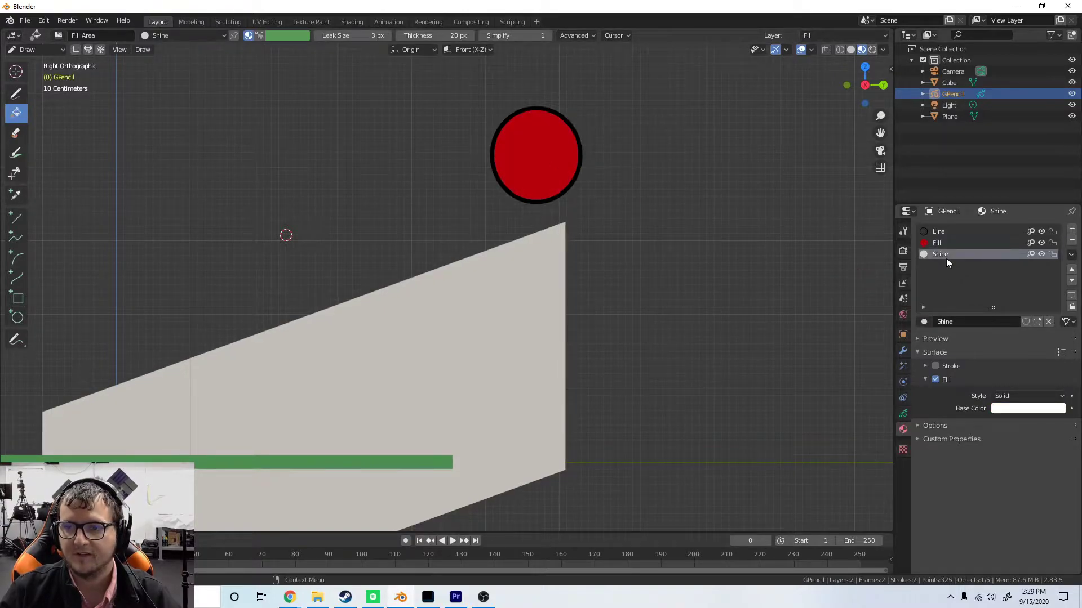
left_click(16, 93)
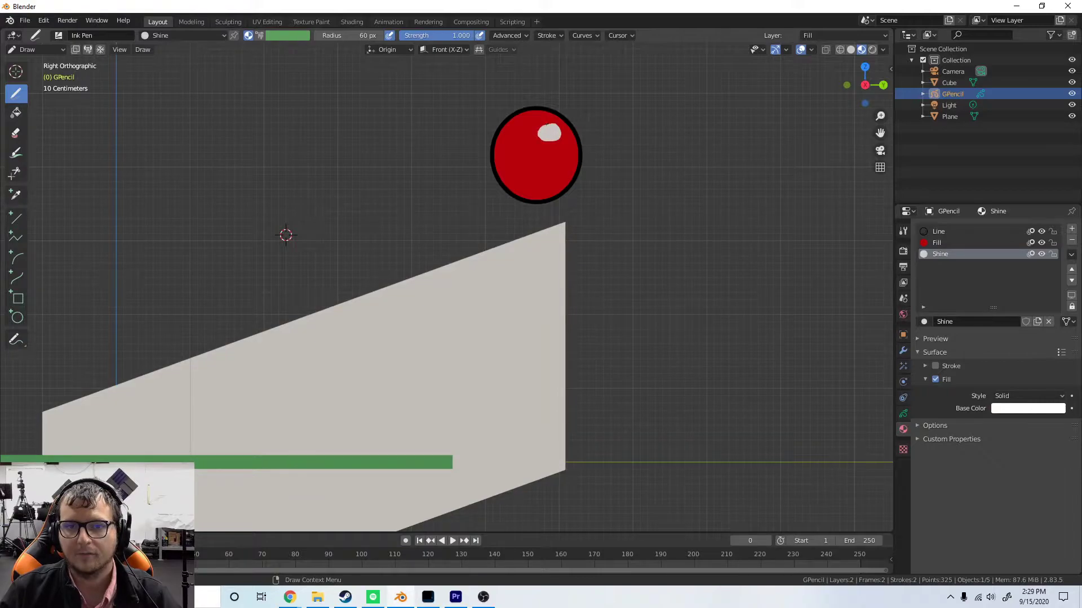
mouse_move(552, 123)
left_mouse_down()
mouse_move(541, 129)
mouse_move(552, 143)
left_mouse_up()
key("ctrl+z")
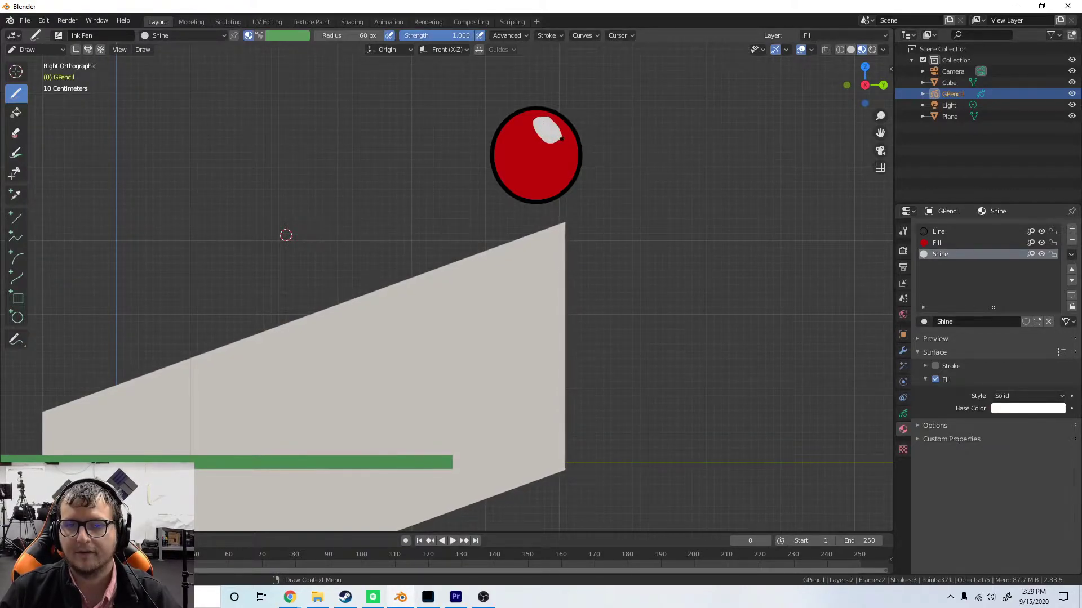
Return to Object Mode and check the physics options available for the grease pencil object
middle_click_drag(404, 66, 285, 102)
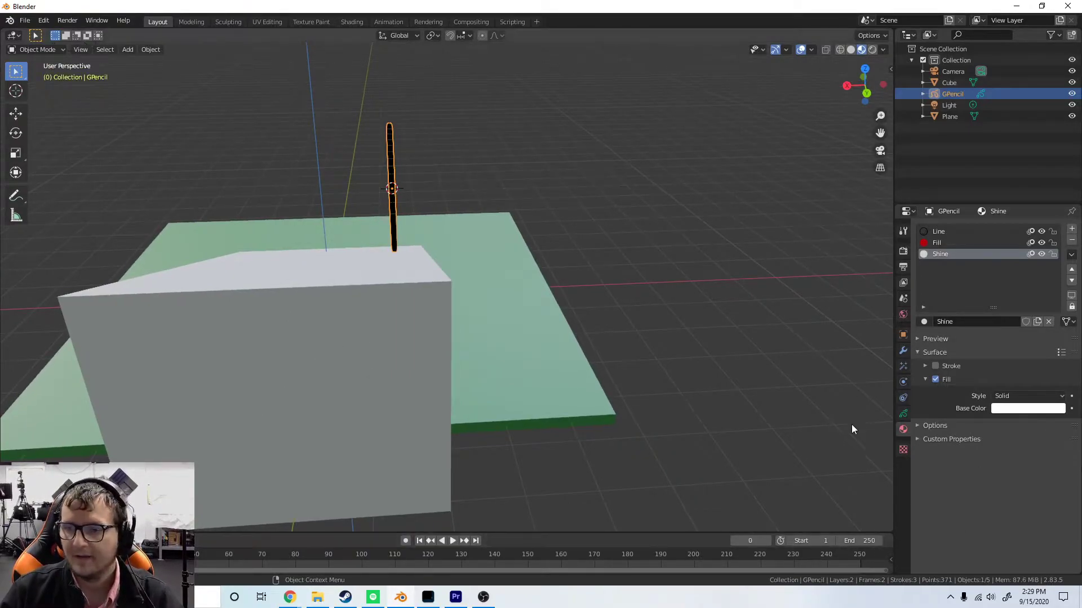
left_click(903, 413)
left_click(903, 383)
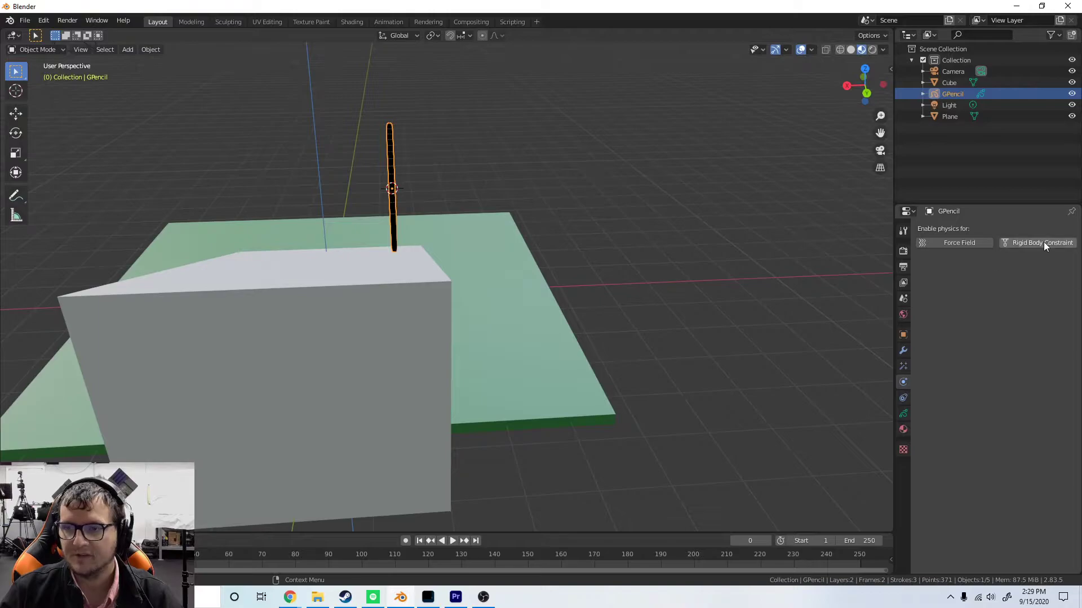
Add a mesh circle and rotate it to stand upright, parallel to the drawn ball
middle_click_drag(456, 265, 400, 249)
key("shift+a")
mouse_move(363, 179)
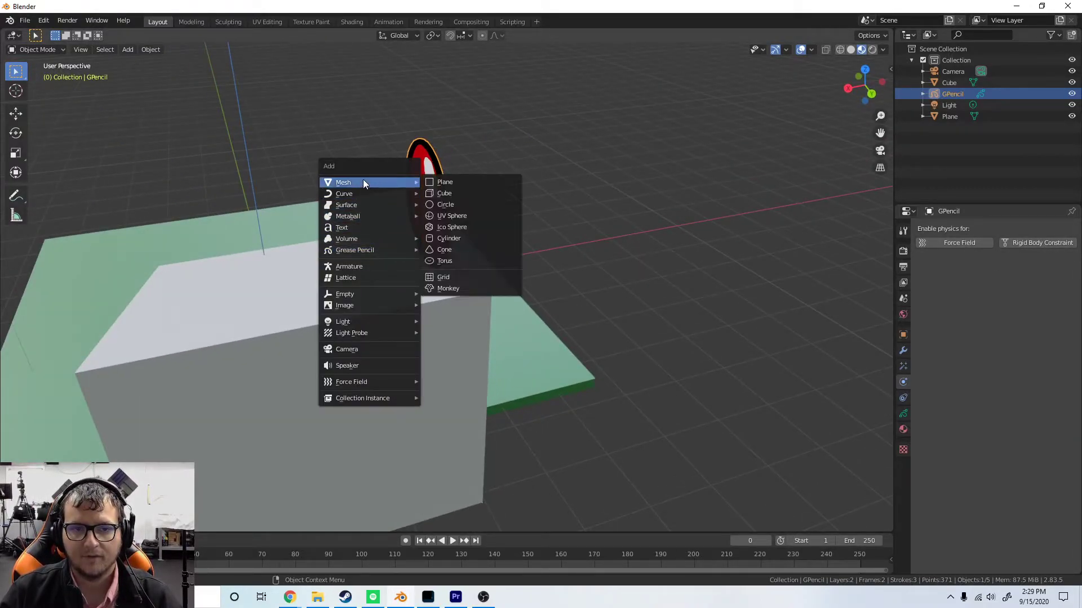
left_click(445, 205)
scroll(441, 229, "up", 4)
key("r")
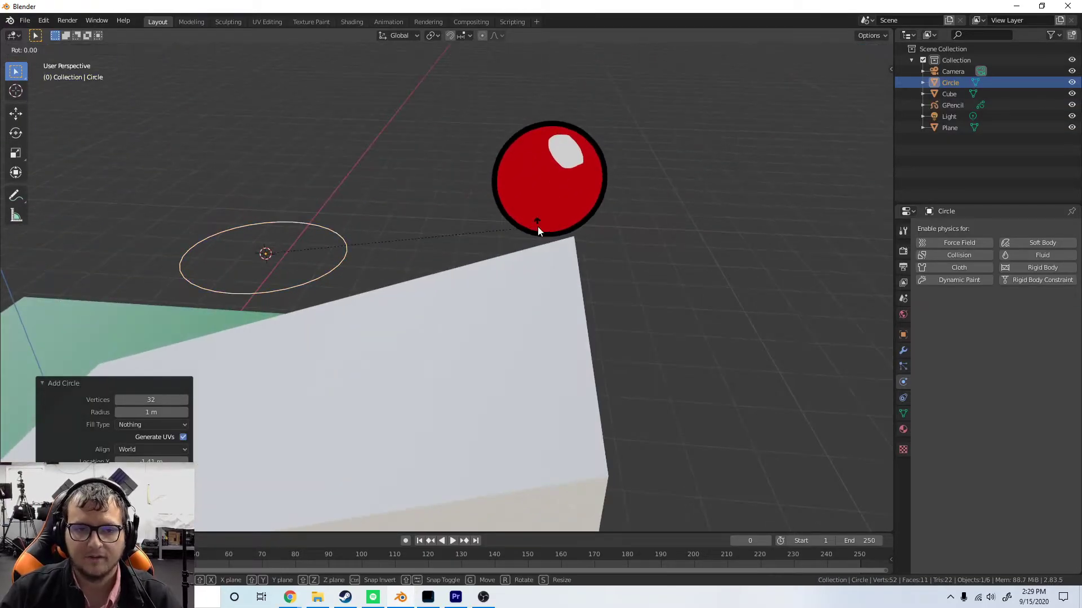
left_click(537, 226)
left_click(151, 507)
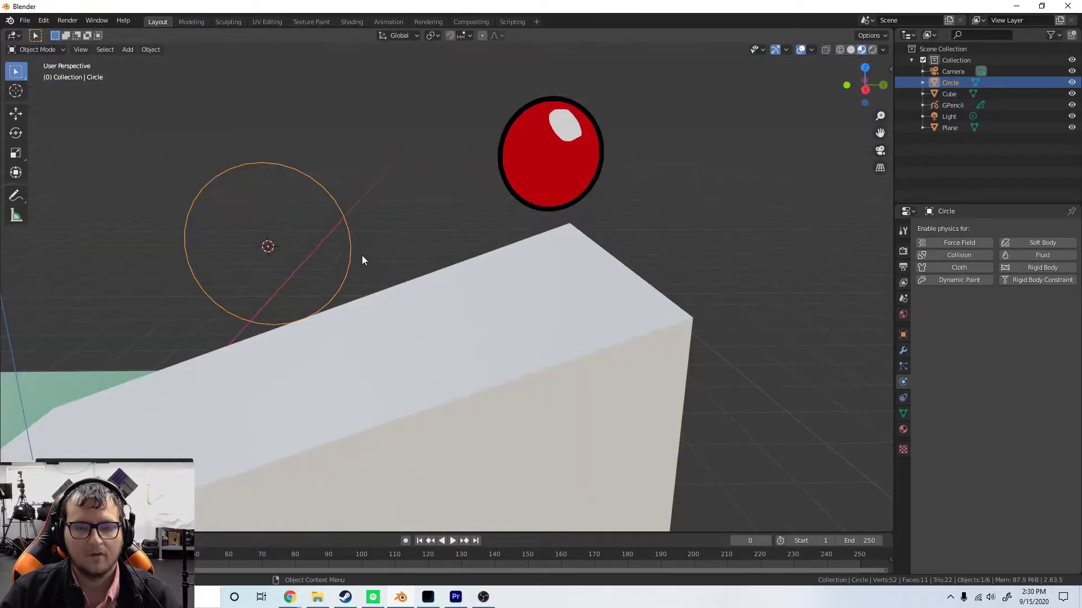
Move the mesh circle over the red ball and fill it with a face
key("g")
left_click(639, 159)
key("Tab")
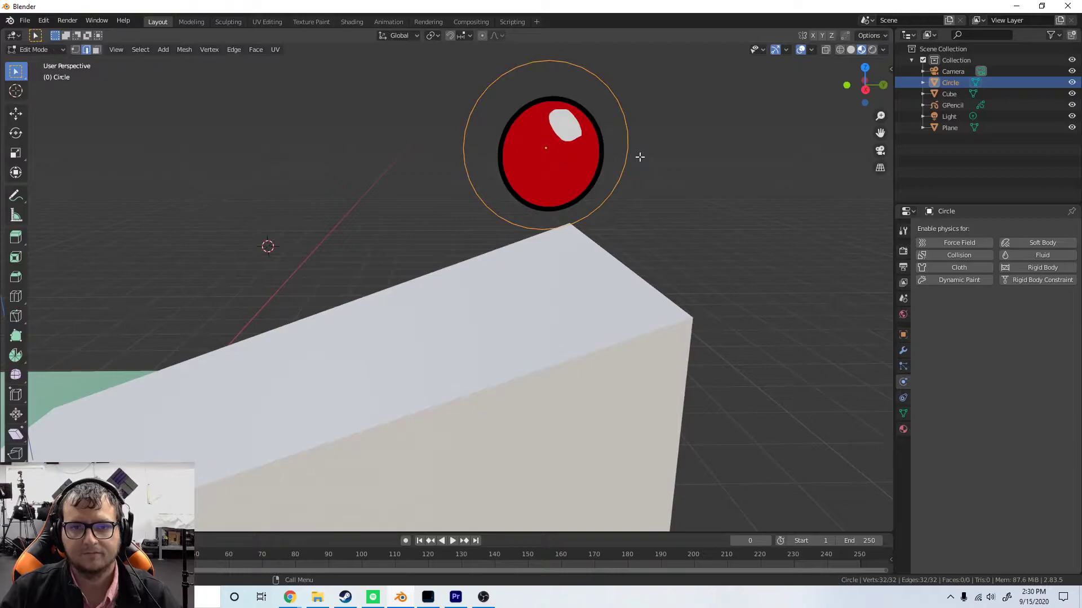
key("f")
key("Tab")
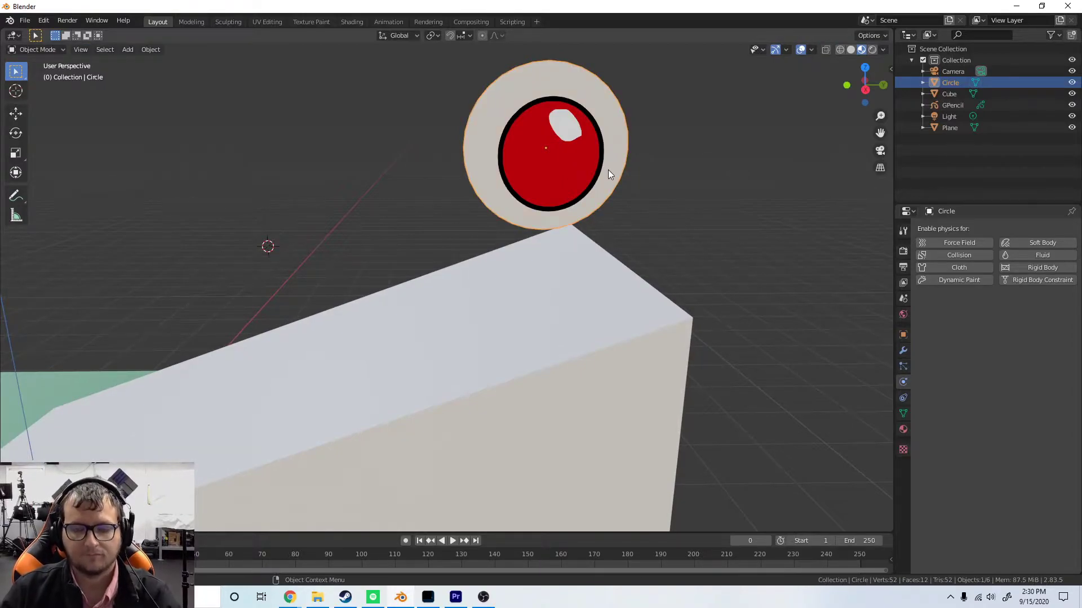
Scale the circle down to roughly the ball's size and extrude its face into a thin disc
key("Tab")
key("KP_1")
key("e")
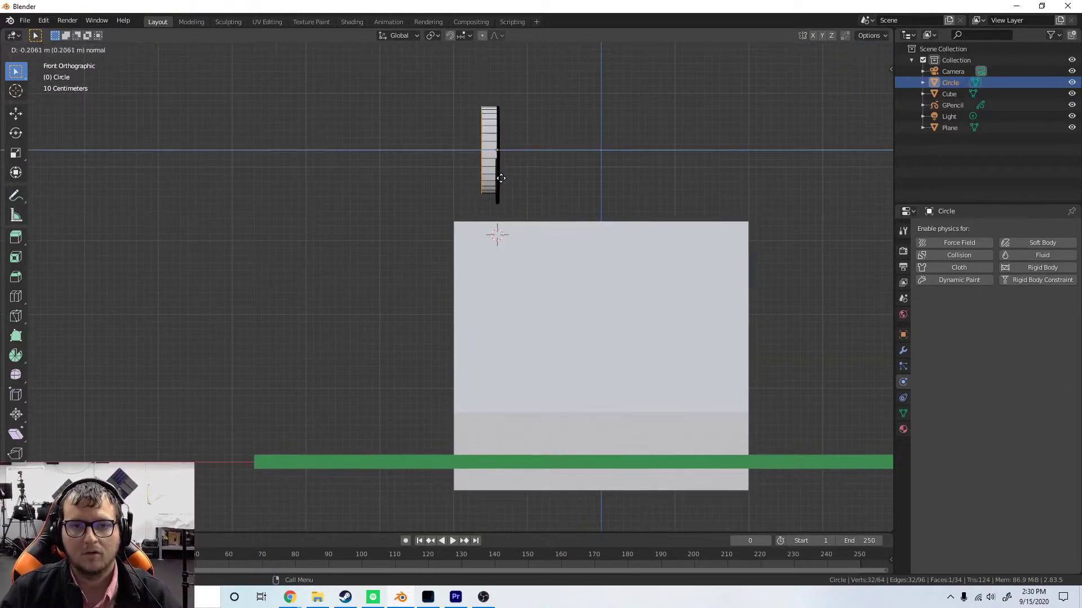
left_click(512, 179)
Select the whole disc mesh and stretch it along the Z axis to match the ball's outline in the right view
middle_click_drag(512, 179, 707, 208)
key("a")
key("s")
key("z")
key("KP_3")
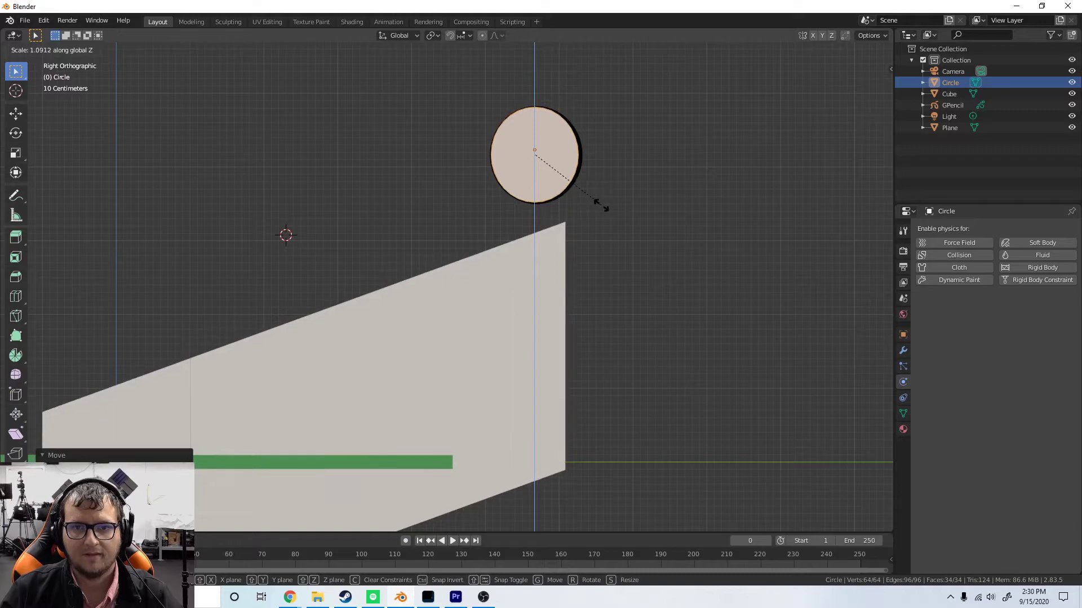
left_click(601, 205)
Rename the disc object Hitbox
double_click(949, 82)
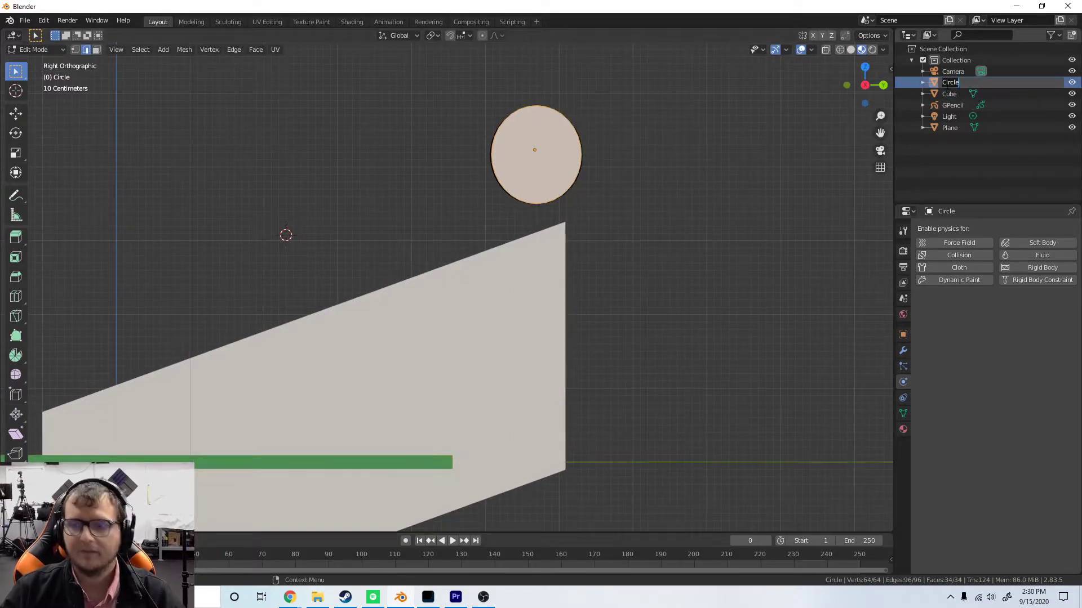
type("Hitbox")
key("Return")
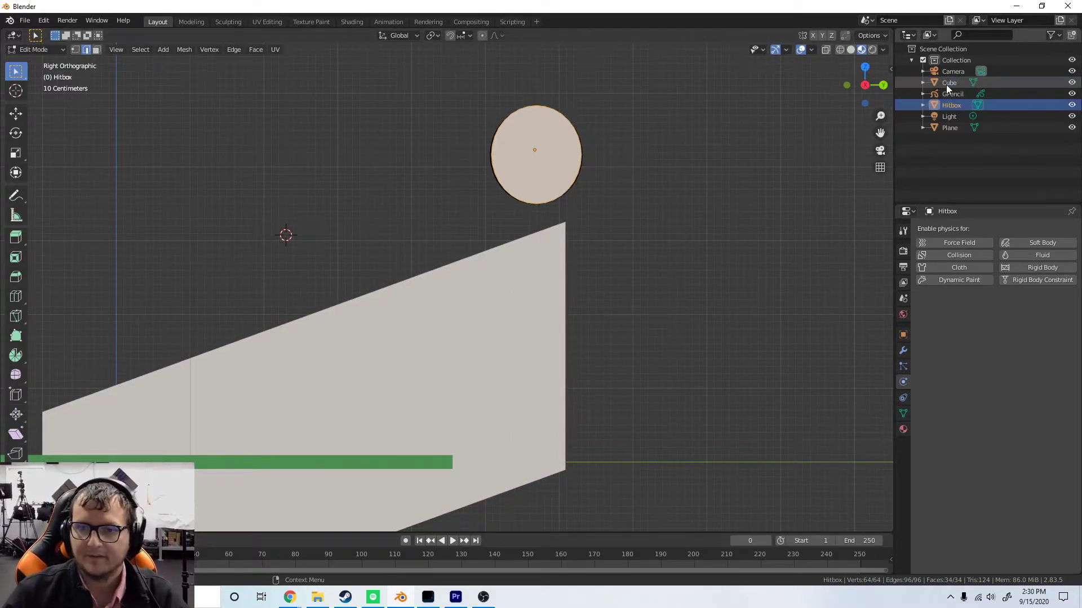
Leave Edit Mode and parent the grease pencil ball to the Hitbox with the Object parenting option
middle_click_drag(725, 106, 503, 163)
key("Tab")
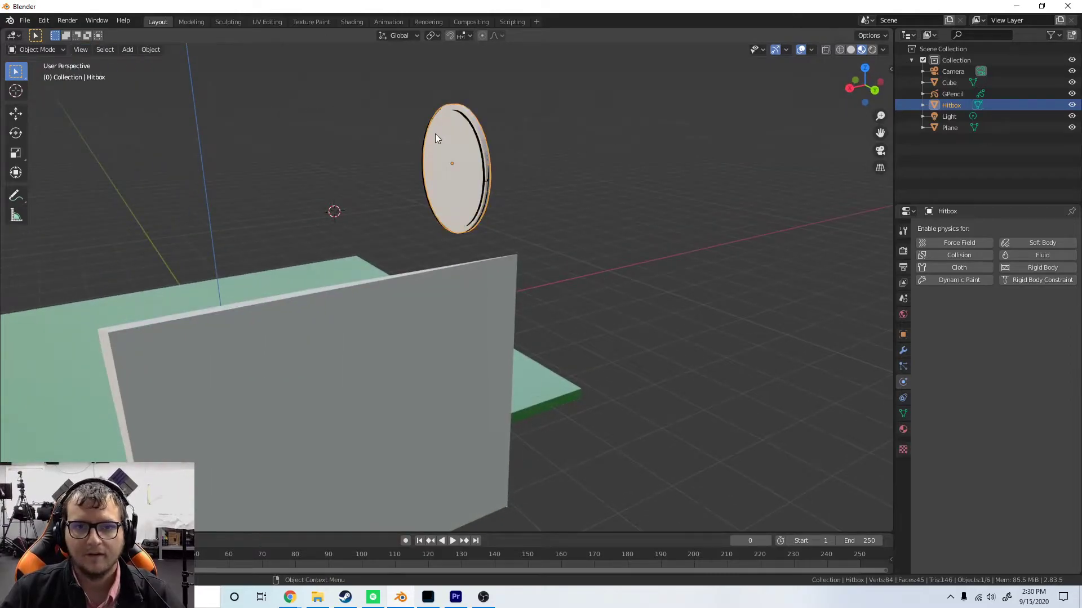
left_click(473, 132)
scroll(473, 133, "up", 2)
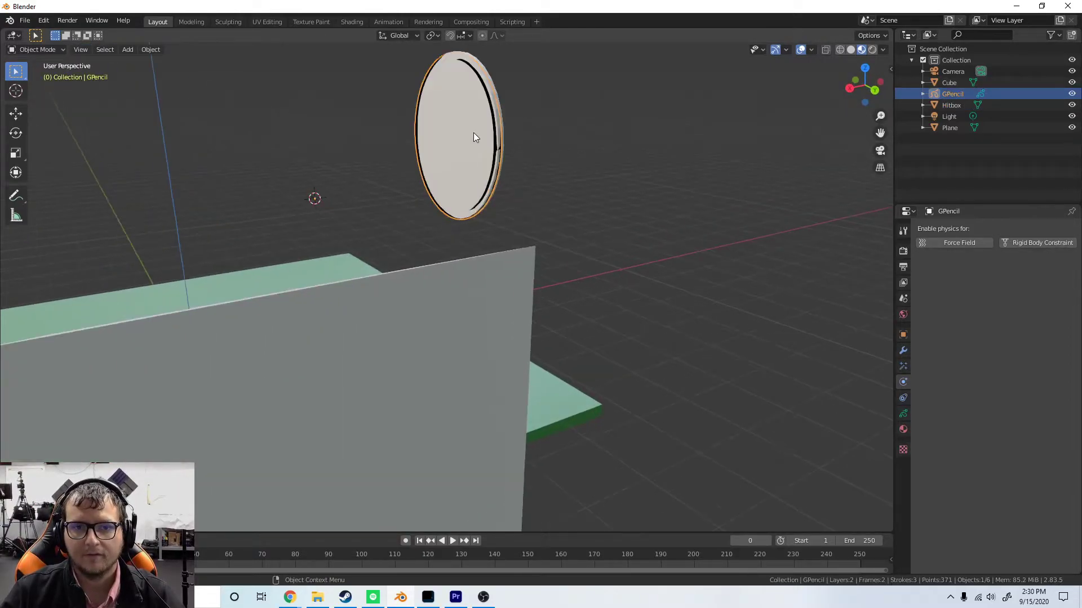
left_click(493, 89, "shift")
key("ctrl+p")
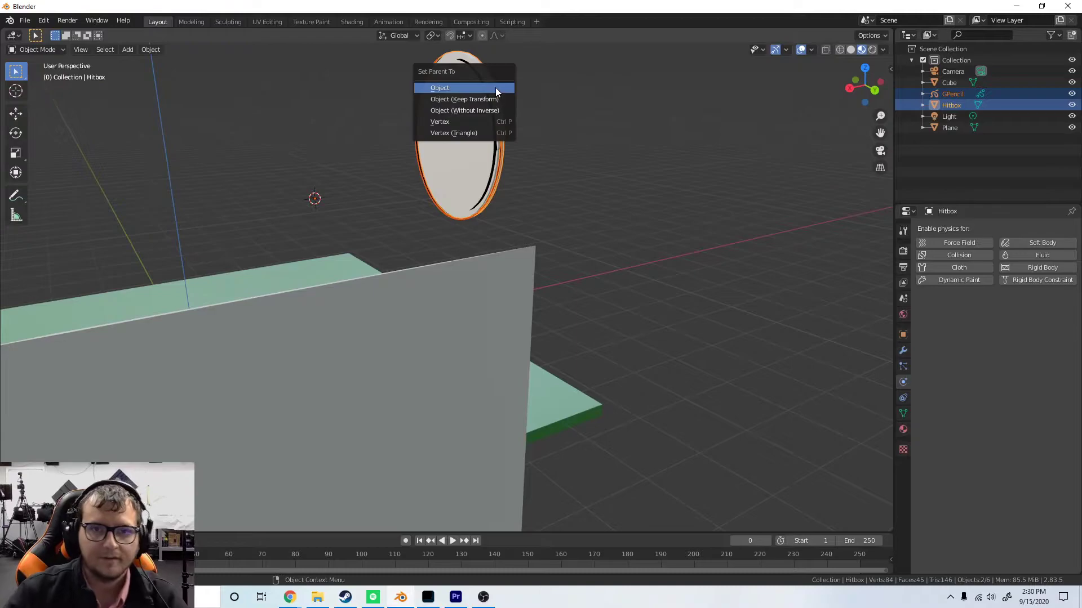
left_click(496, 86)
Test-move the Hitbox to check whether the drawing follows it, cancelling each move
left_click(502, 124)
key("g")
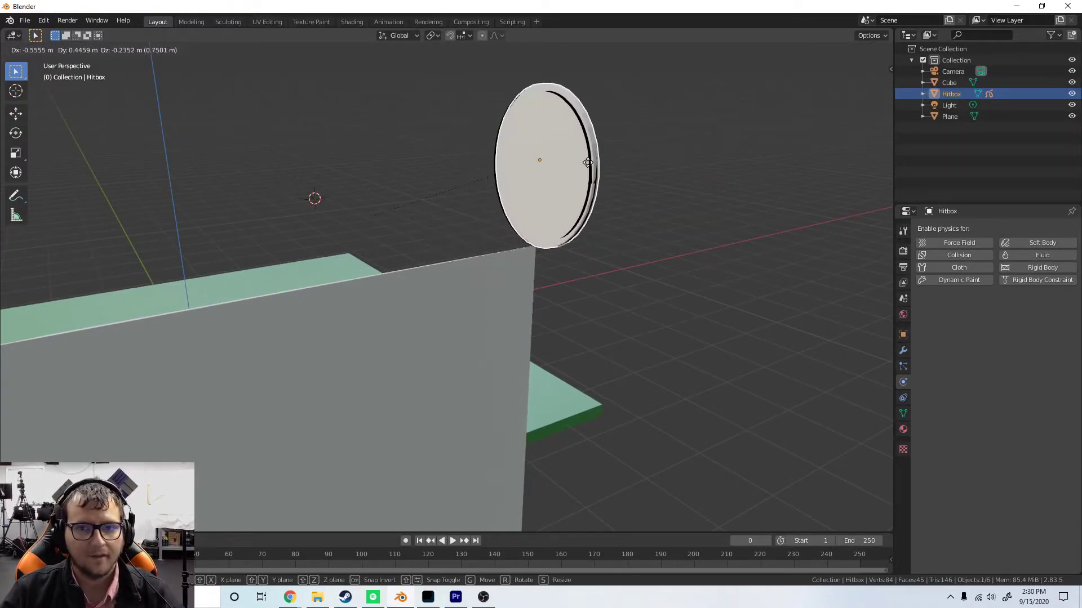
right_click(559, 142)
left_click(490, 92)
left_click(493, 87)
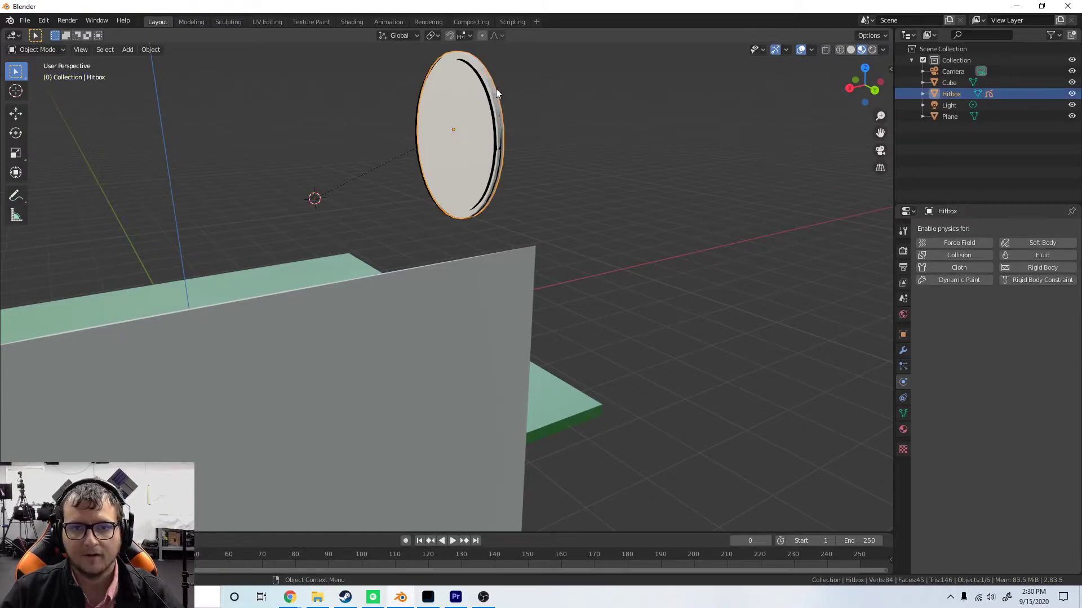
key("g")
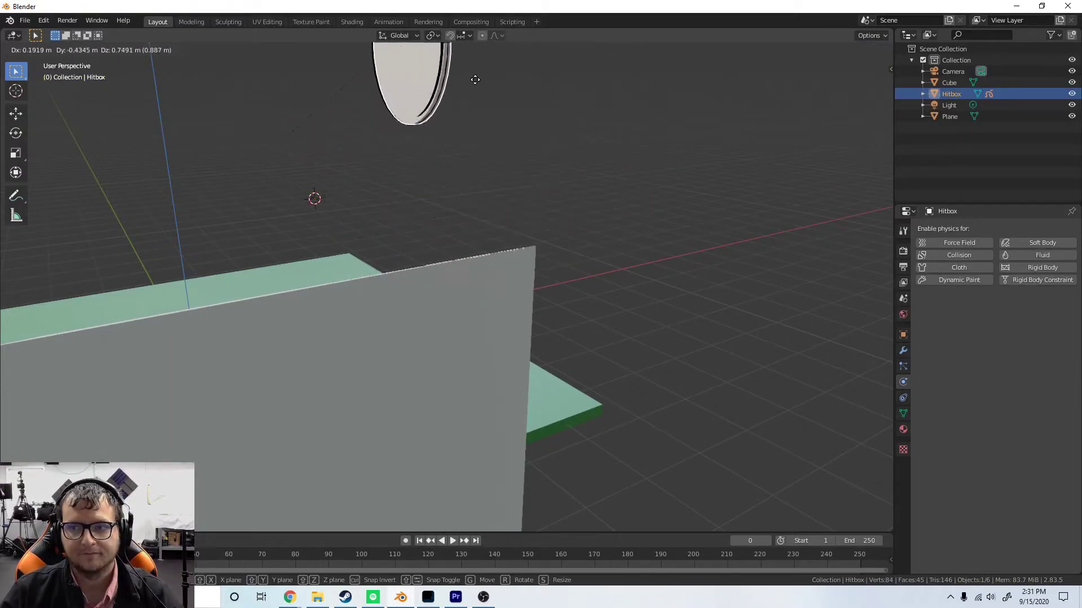
right_click(473, 196)
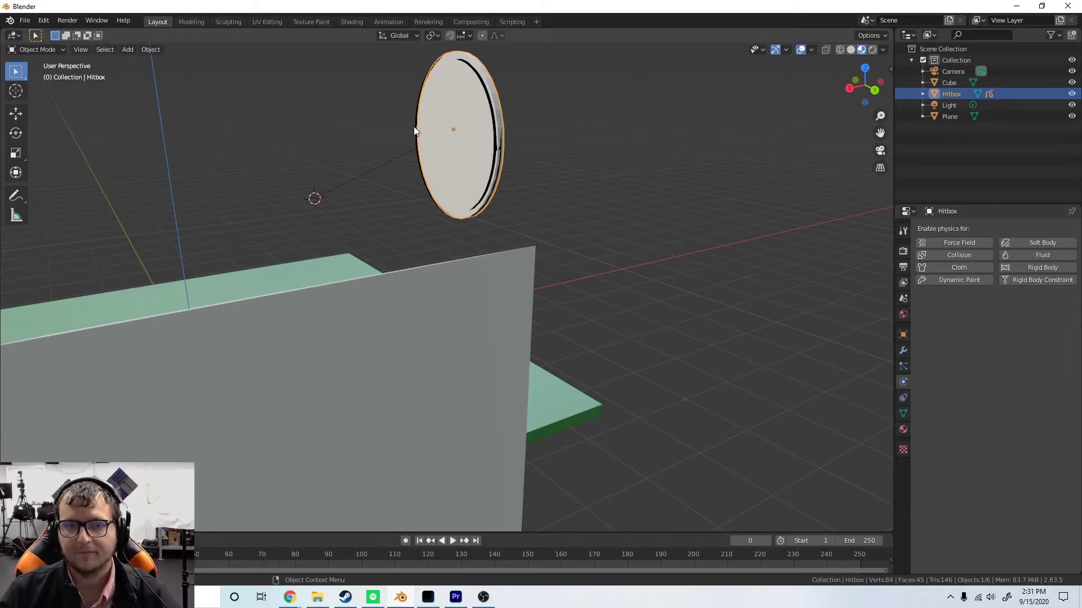
Add Rigid Body and Collision physics to the Hitbox and play the simulation from a side angle
left_click(903, 398)
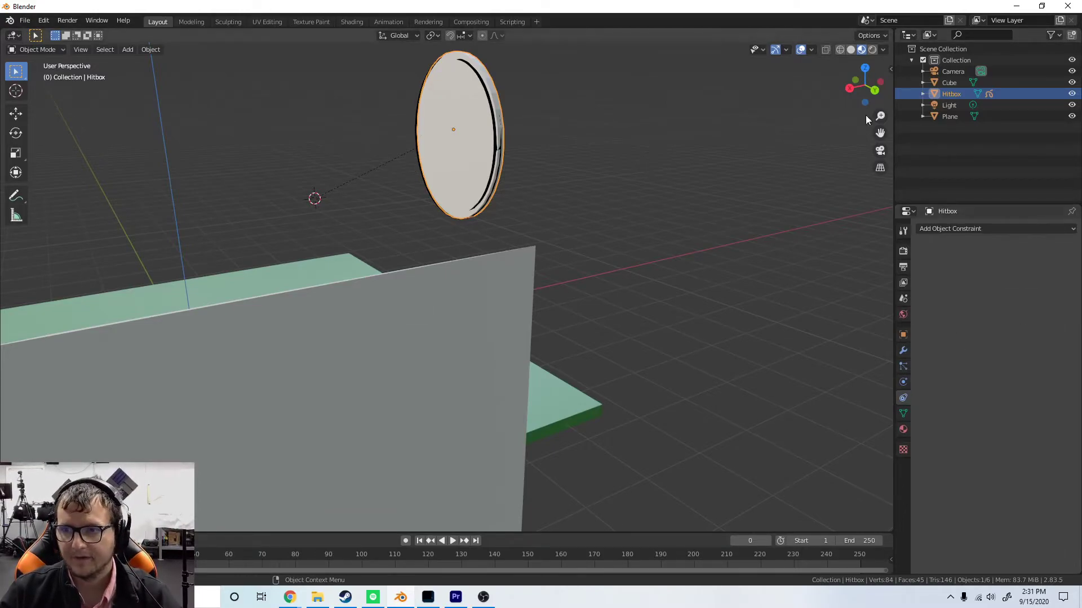
left_click(903, 413)
left_click(903, 398)
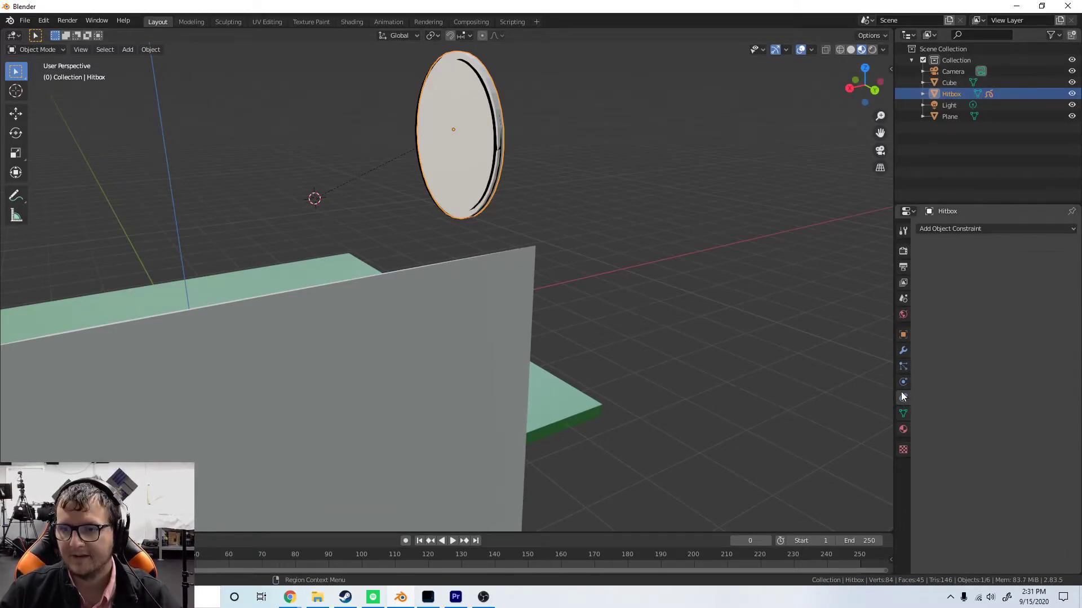
left_click(902, 383)
left_click(1022, 269)
left_click(957, 256)
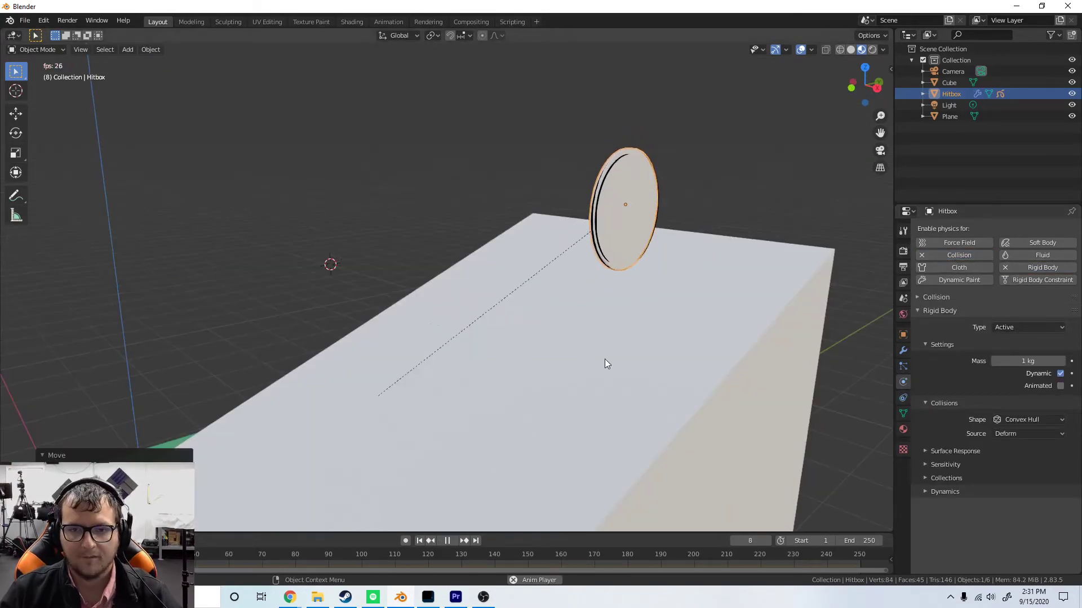
middle_click_drag(604, 359, 340, 340)
key("space")
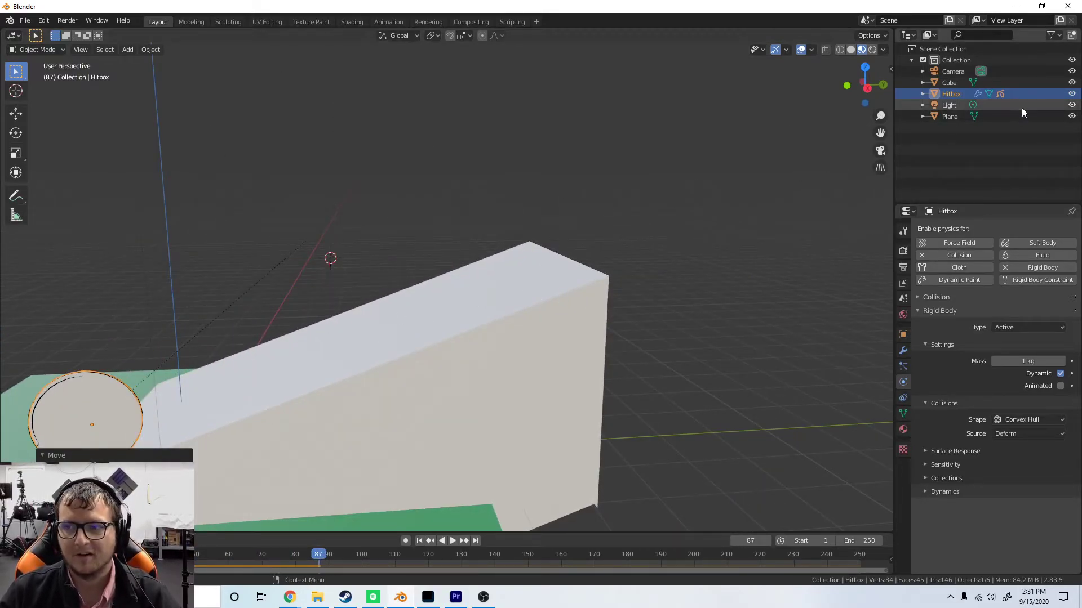
Hide the Hitbox in the viewport and replay the simulation from the first frame
left_click(1072, 94)
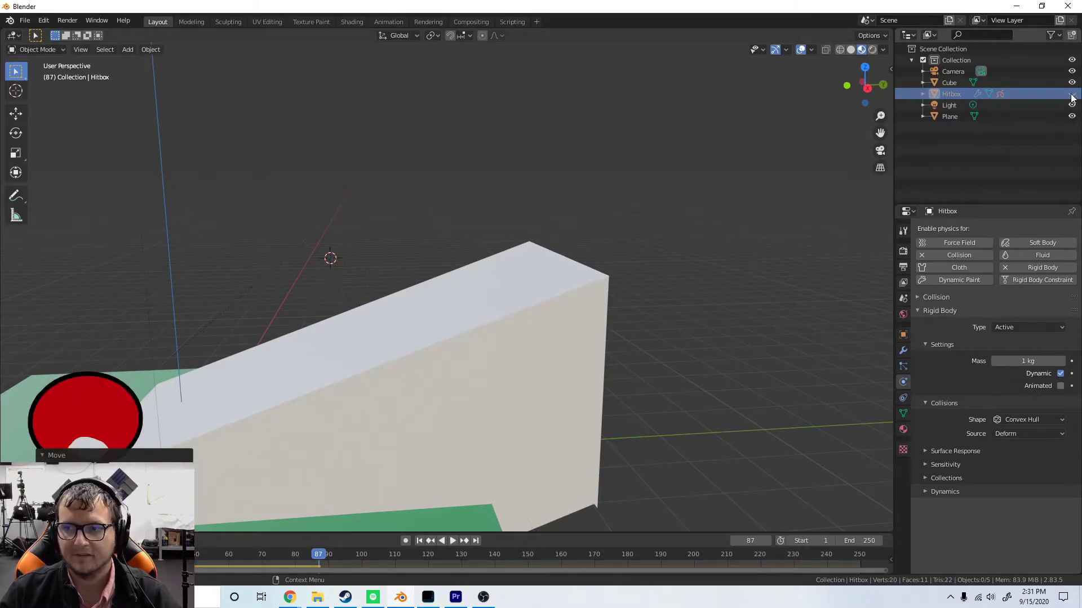
key("shift+Left")
key("space")
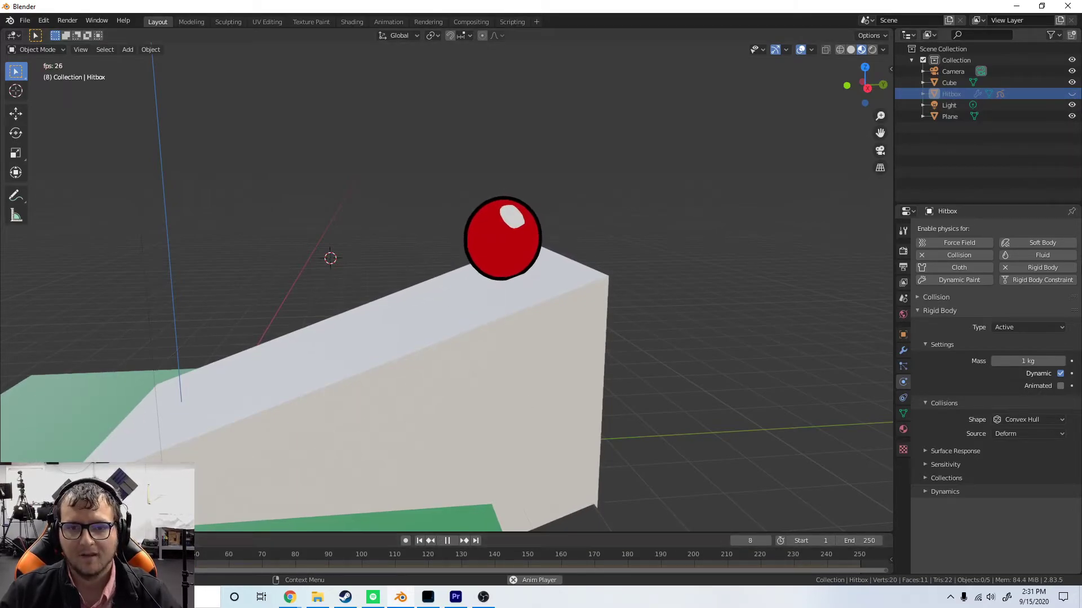
Test-render frame 21, turn off Show in Renders for the Hitbox and render the frame again
key("F12")
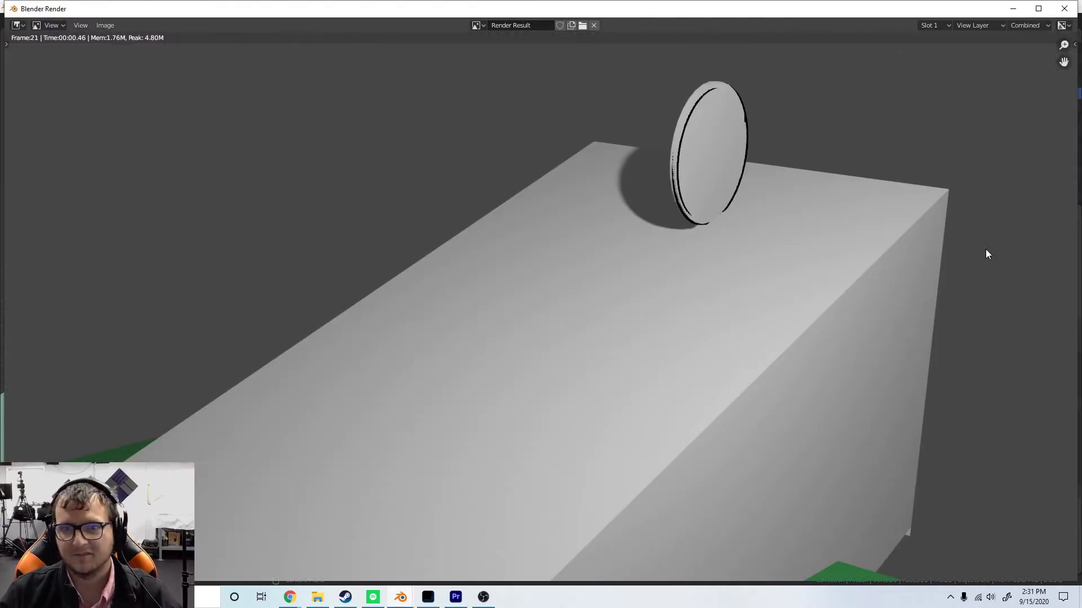
left_click(1063, 9)
left_click(904, 397)
left_click(903, 382)
left_click(903, 367)
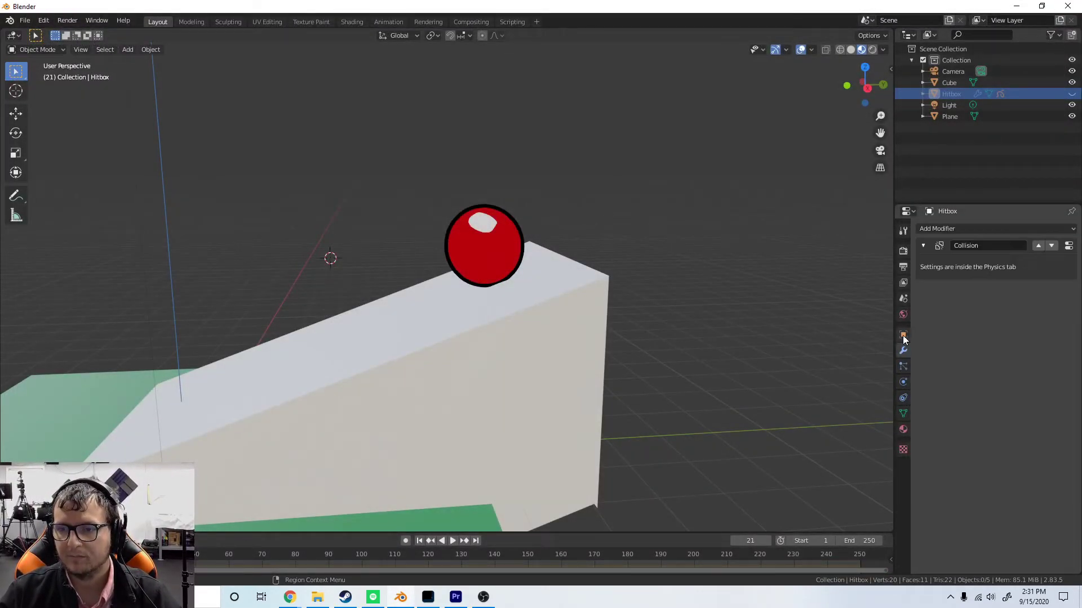
left_click(903, 335)
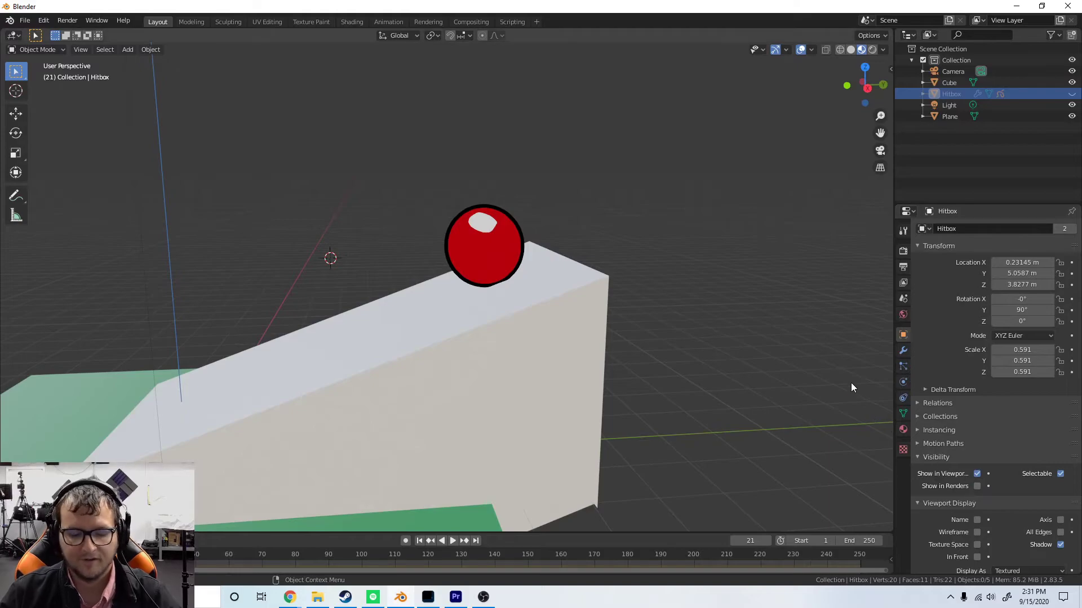
key("F12")
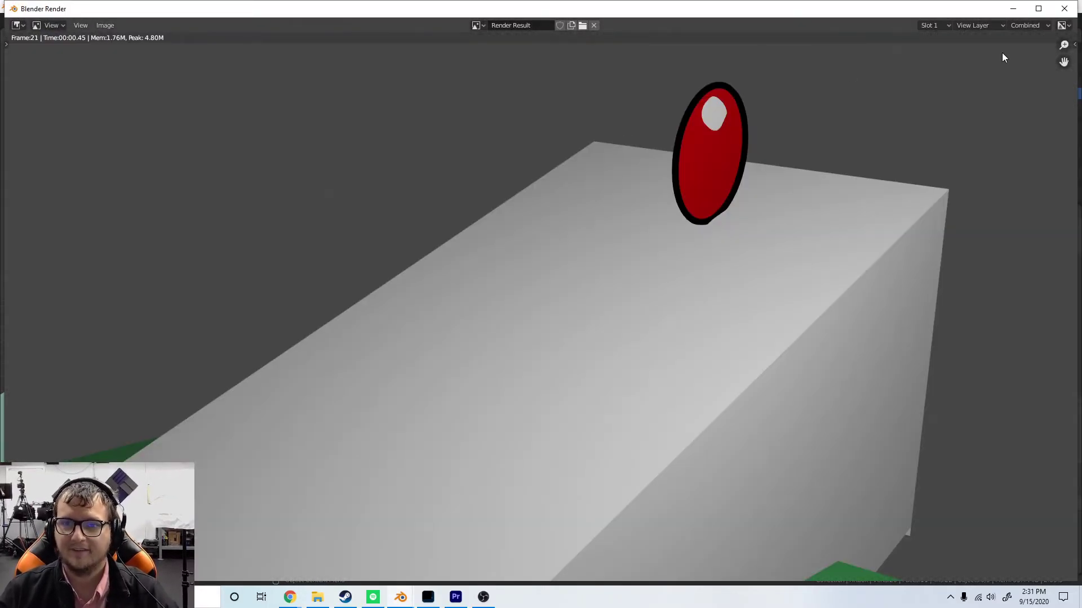
left_click(1064, 9)
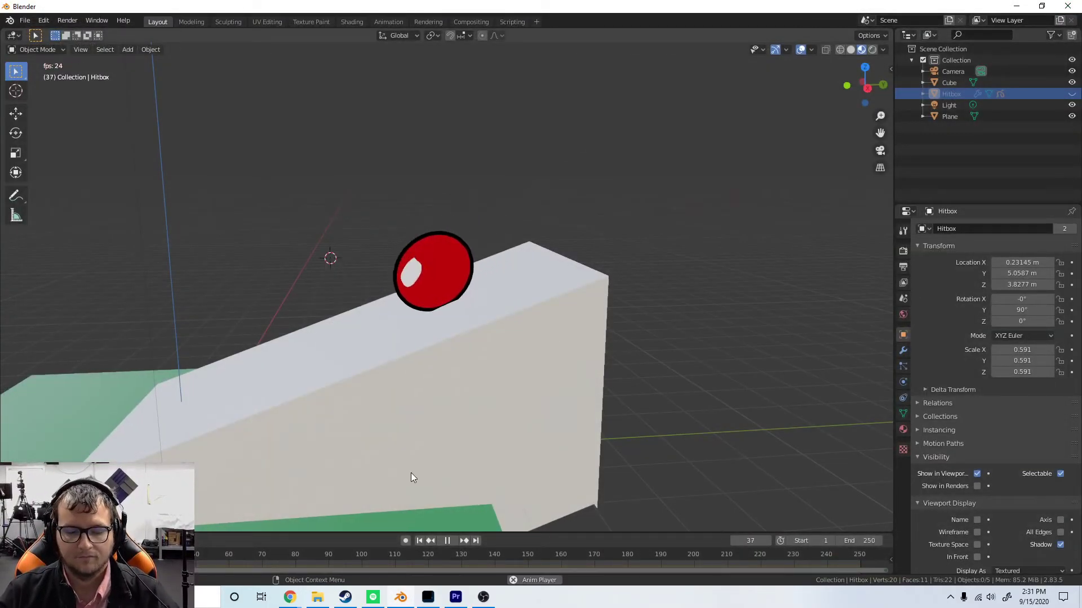
Replay the simulation from the start to examine how the drawn ball rolls down the ramp
key("space")
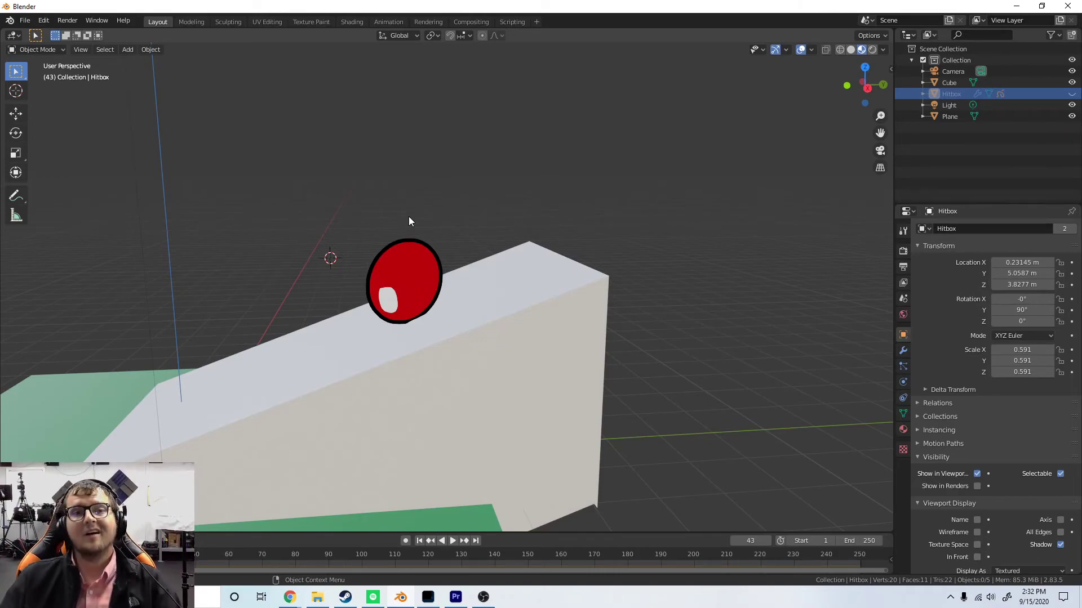
left_click_drag(113, 555, 29, 524)
key("space")
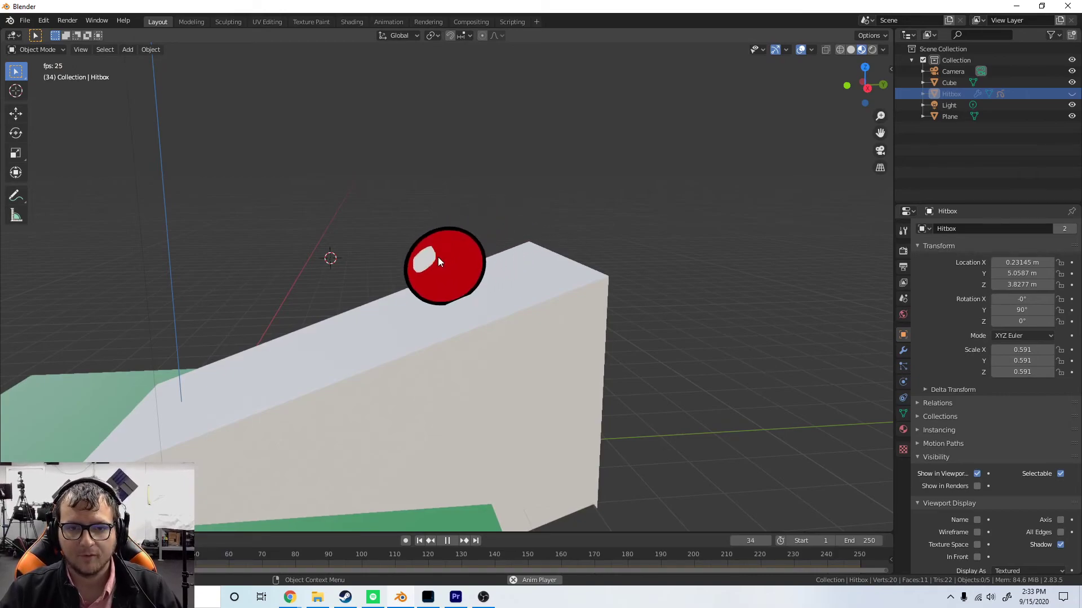
key("space")
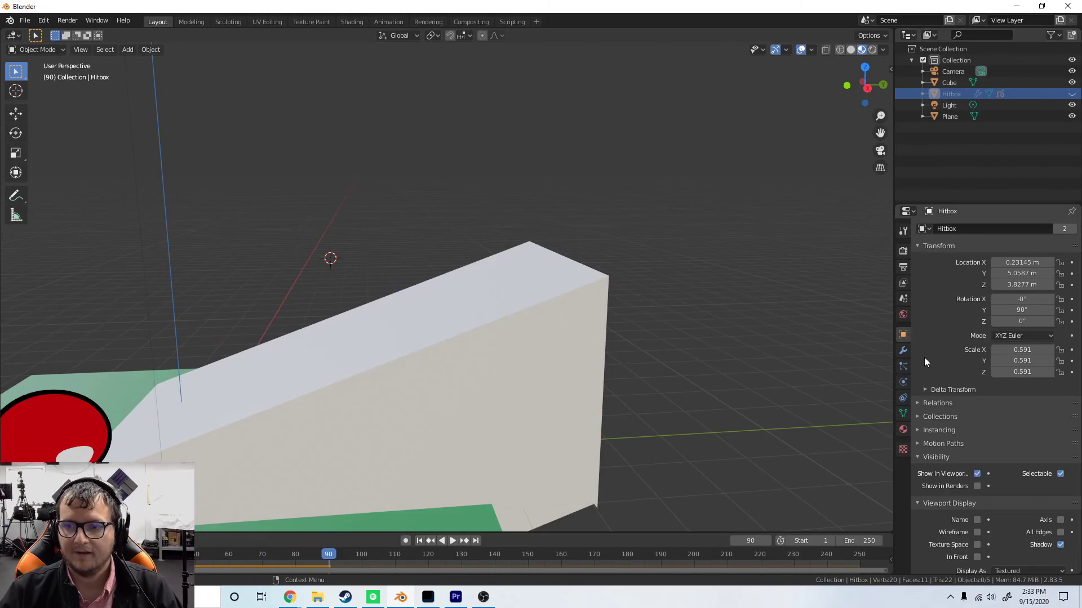
Lock the Hitbox's X, Y and Z rotation, replay the simulation from the start and scrub back to frame 73
left_click(1059, 300)
left_click(1059, 322)
key("shift+Left")
key("space")
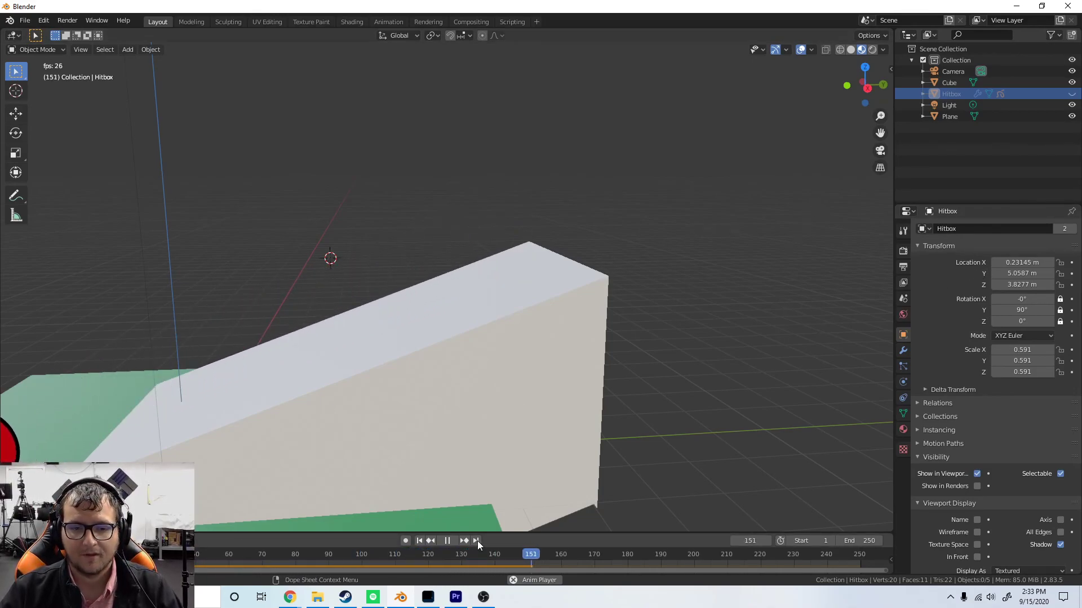
left_click(447, 541)
left_click_drag(404, 562, 272, 563)
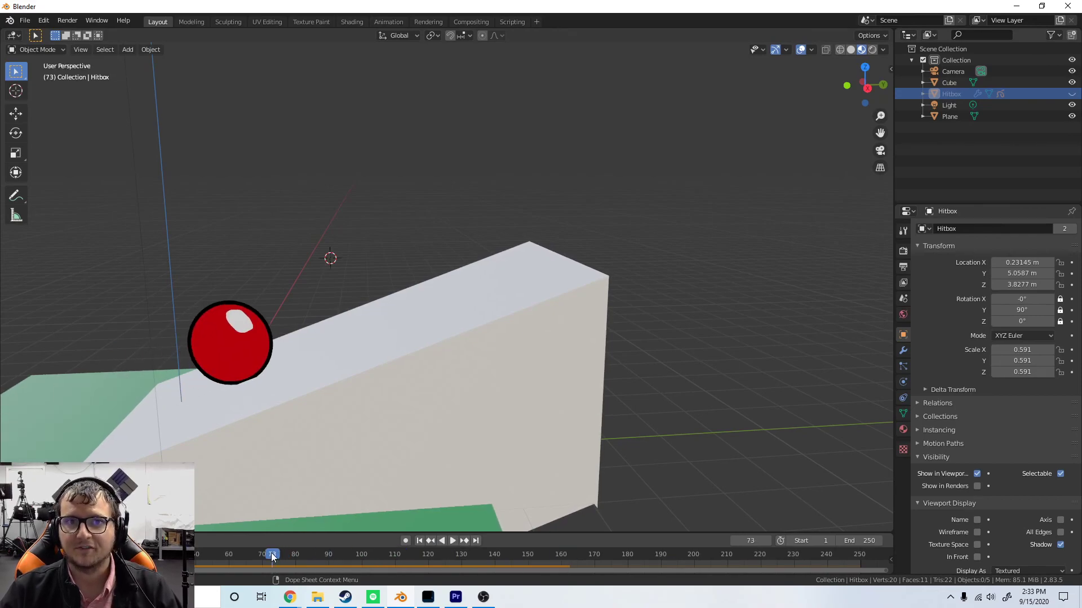